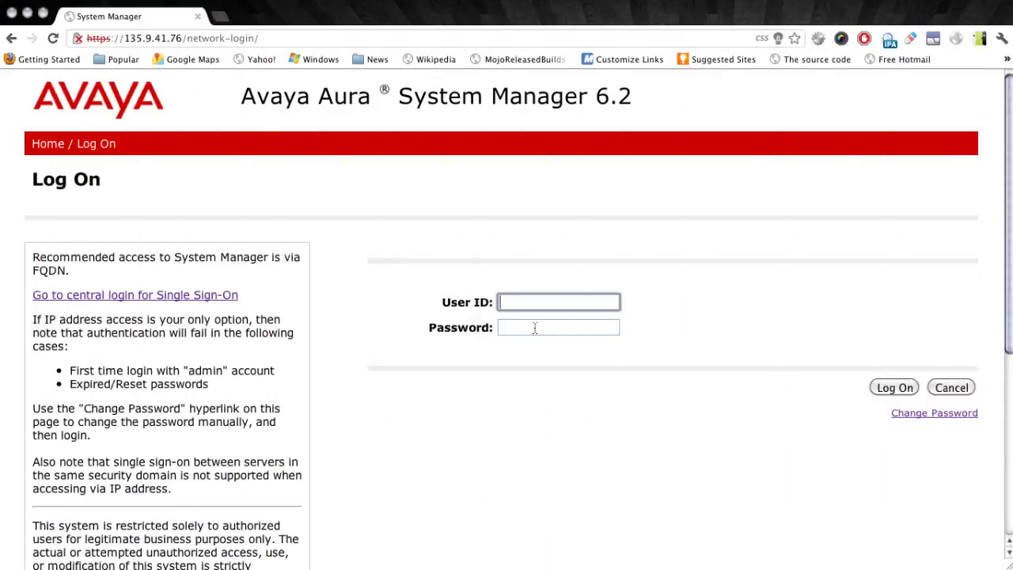
# Log on to System Manager with the admin user ID and its password
pyautogui.write('admin')
pyautogui.press('Tab')
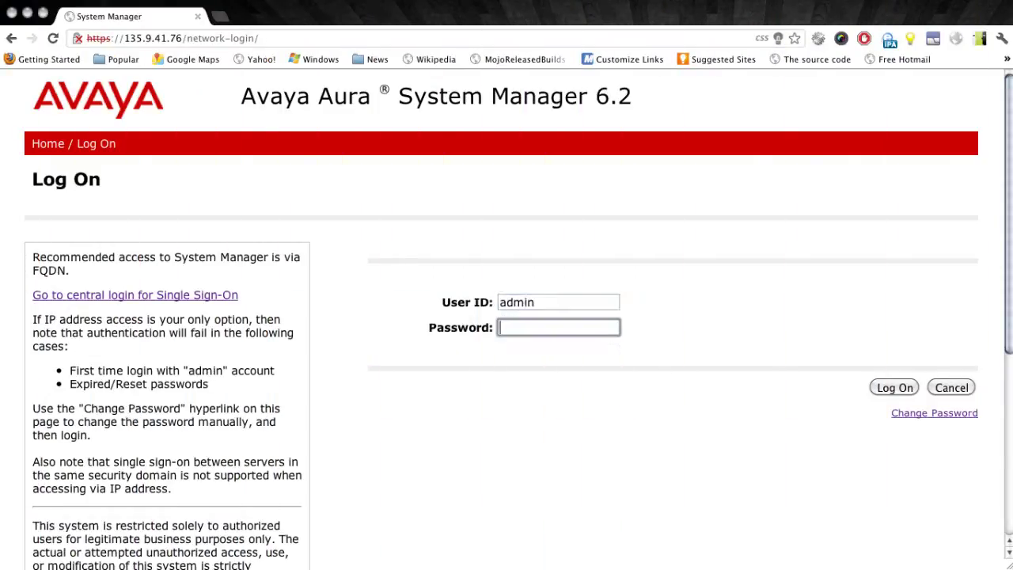
pyautogui.write('admin1234')
pyautogui.press('Return')
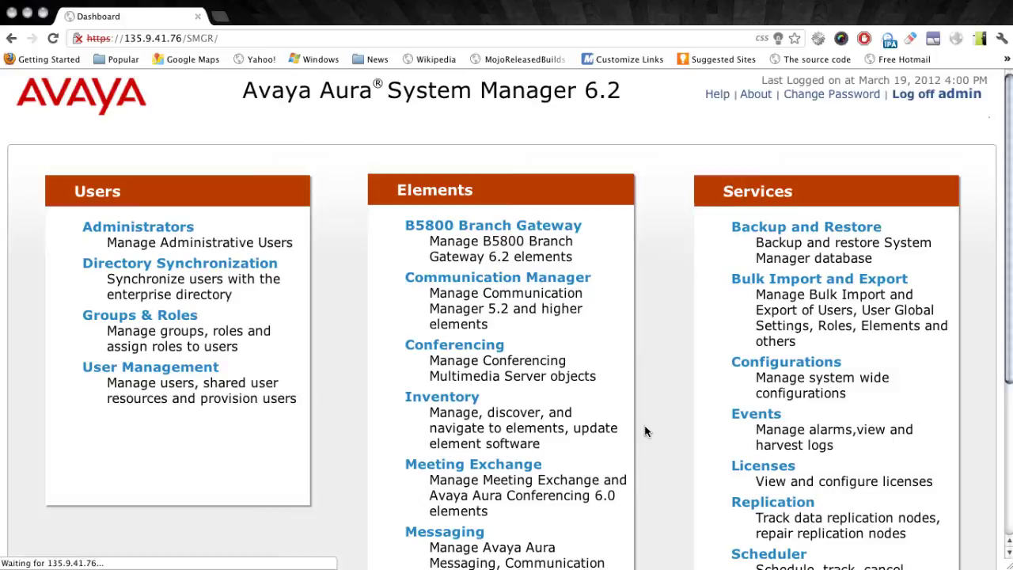
# Scroll down the dashboard to review the Users, Elements and Services panels
pyautogui.scroll(-2, 645, 431)
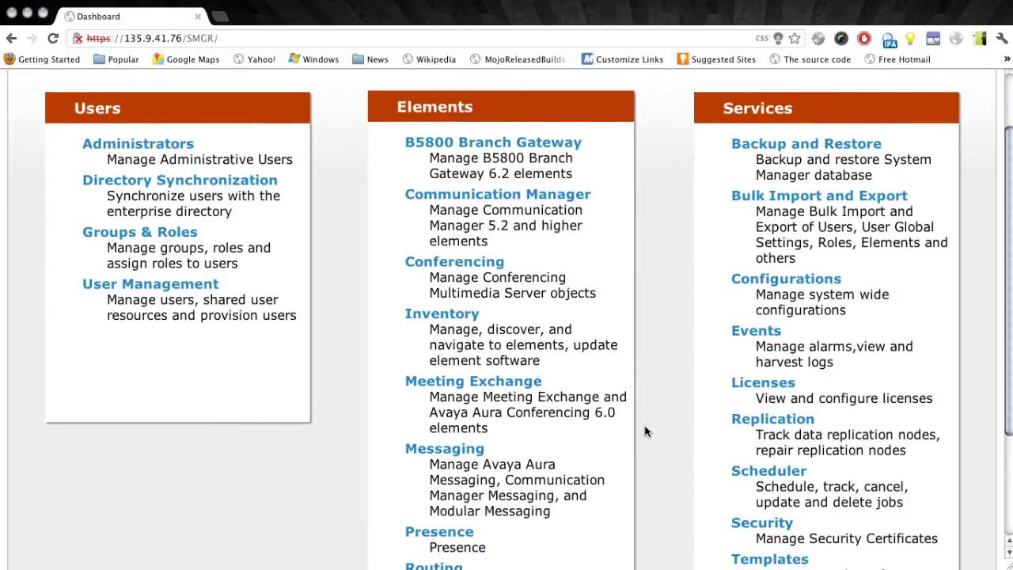
pyautogui.scroll(-1, 641, 411)
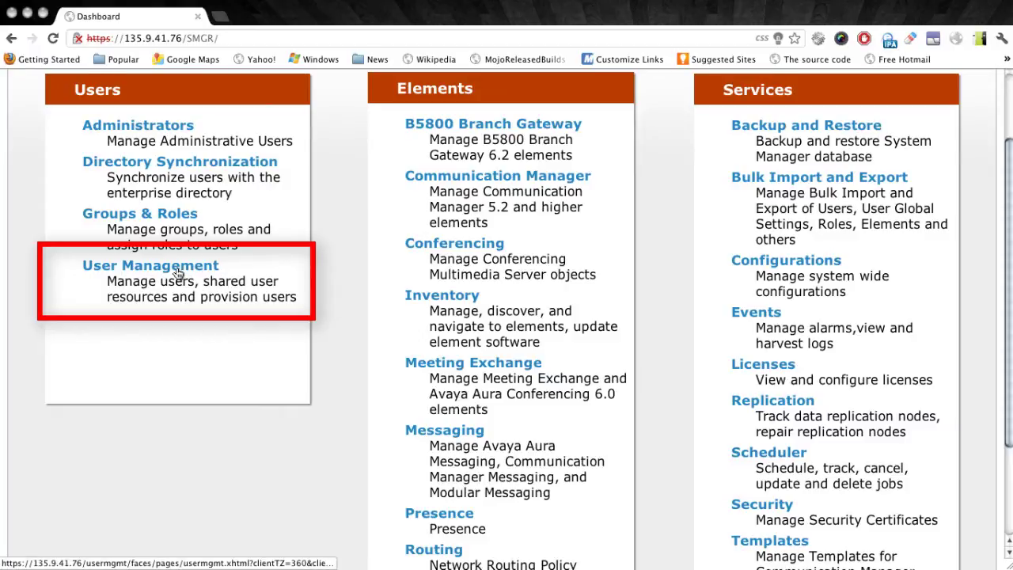
# Open User Management > Manage Users and tick the Singer-10 user
pyautogui.click(178, 273)
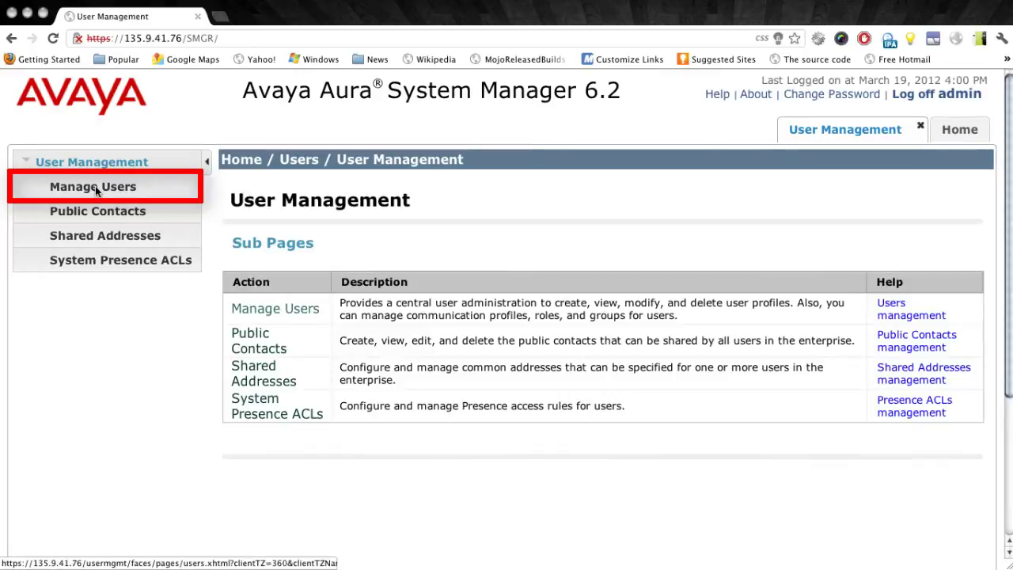
pyautogui.click(95, 187)
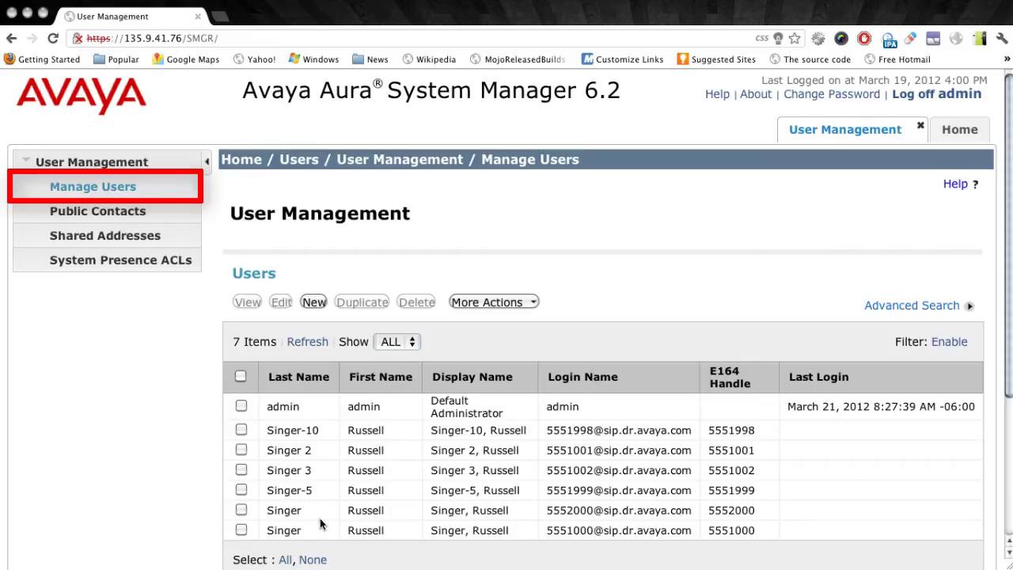
pyautogui.click(242, 430)
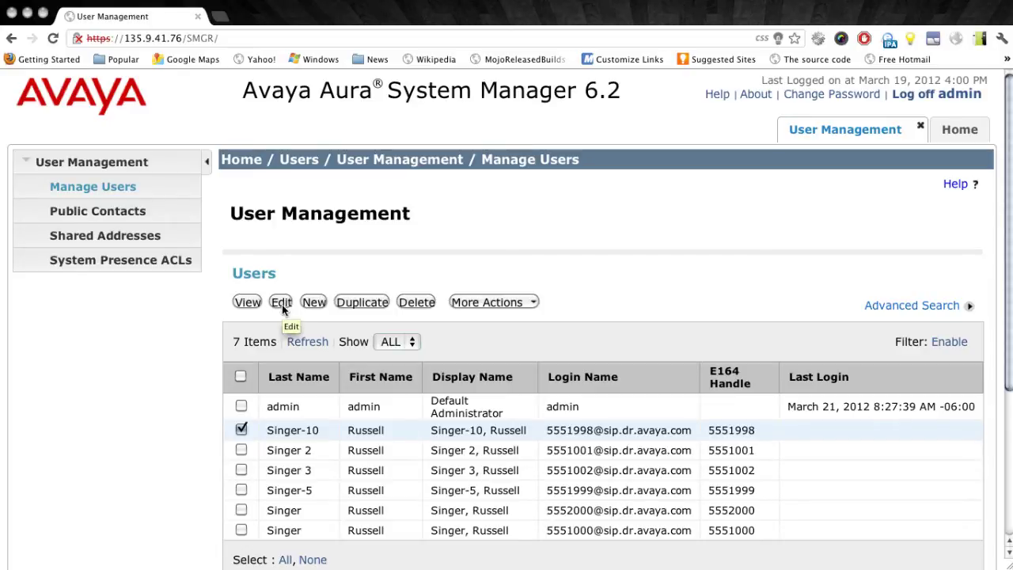
# Edit the selected user and scroll to the CM Endpoint Profile showing template DEFAULT_9640SIP_CM_6_2
pyautogui.click(282, 304)
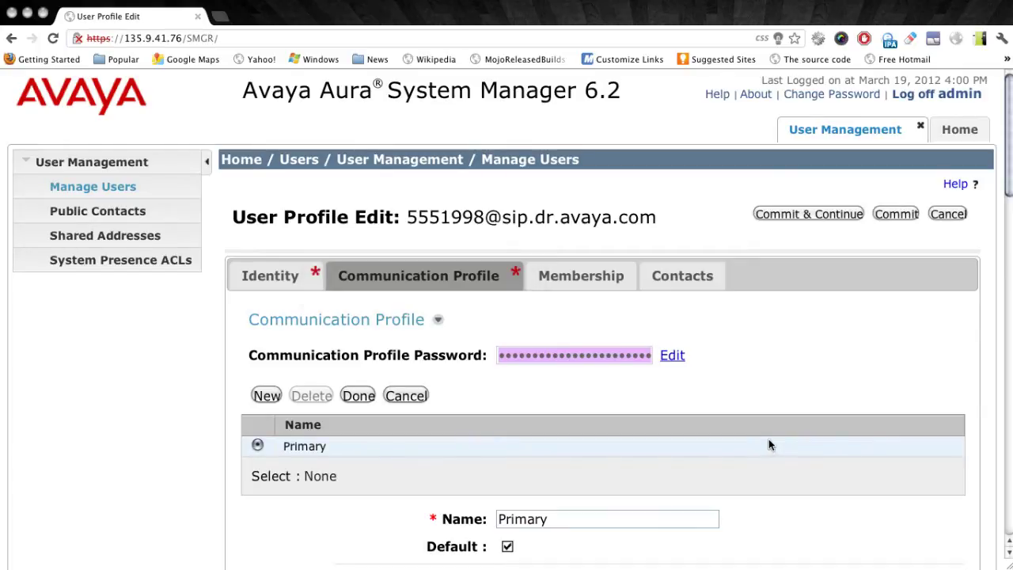
pyautogui.scroll(-5, 768, 439)
pyautogui.scroll(-12, 769, 439)
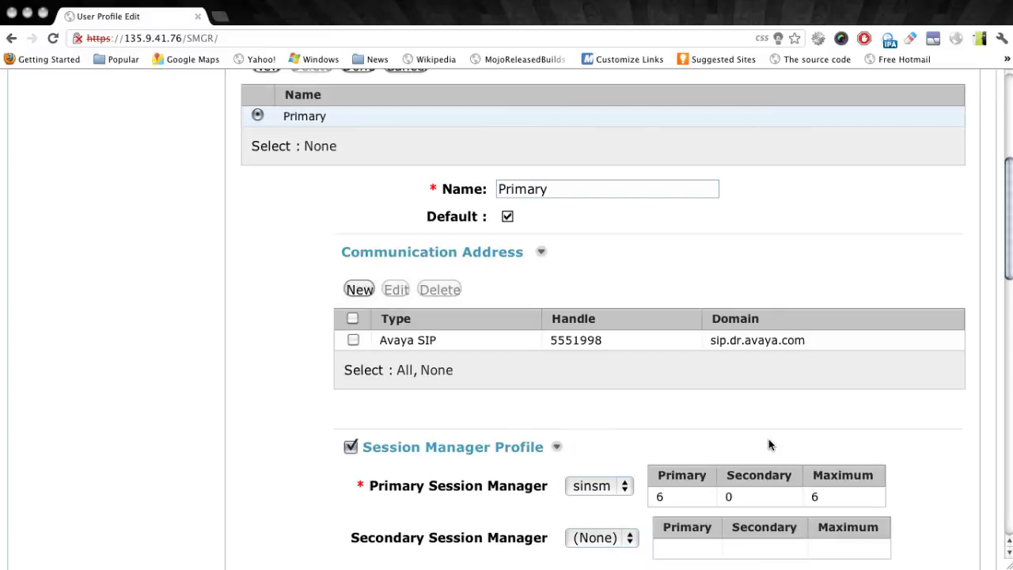
pyautogui.scroll(-3, 769, 441)
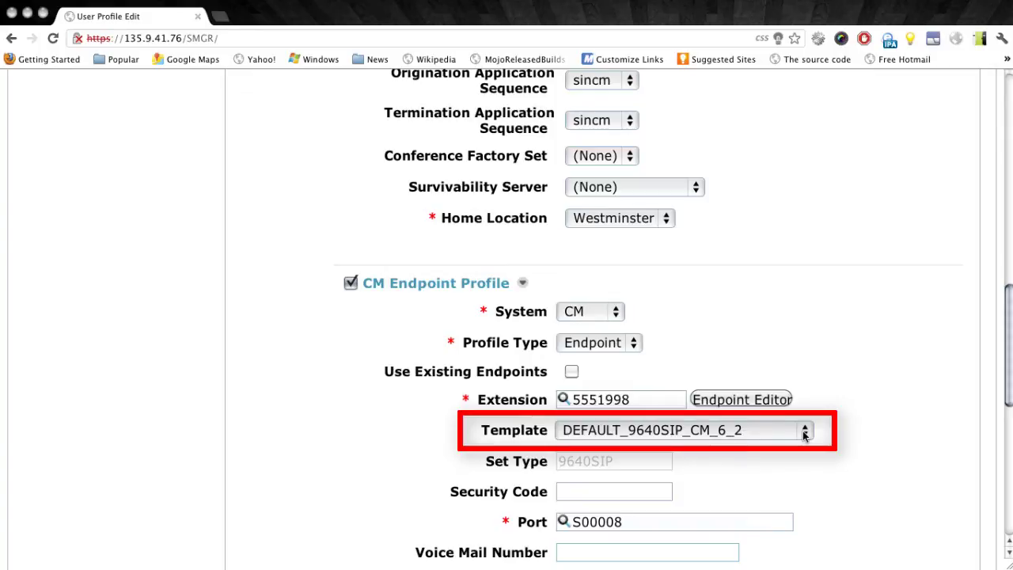
pyautogui.click(804, 432)
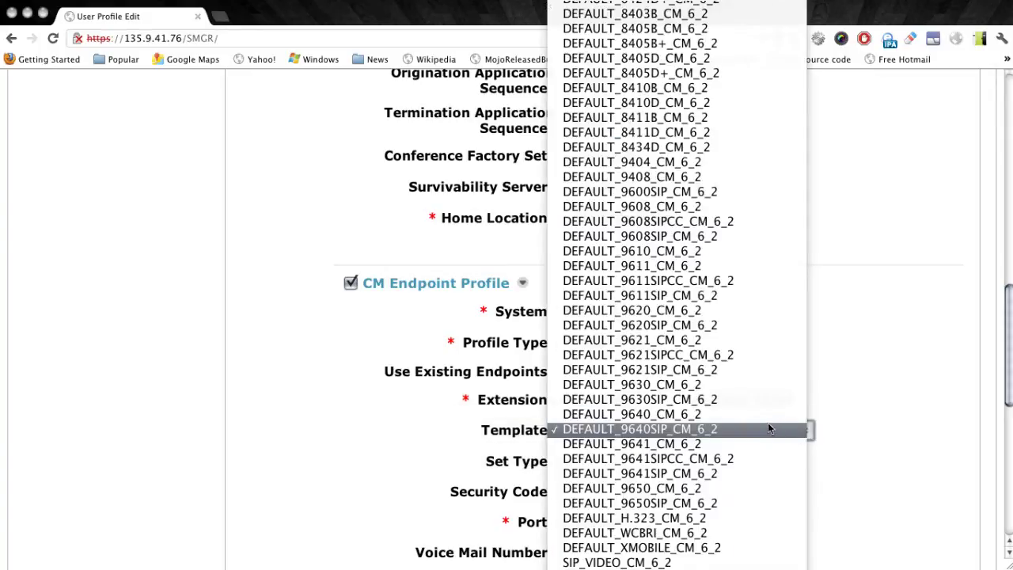
pyautogui.click(861, 437)
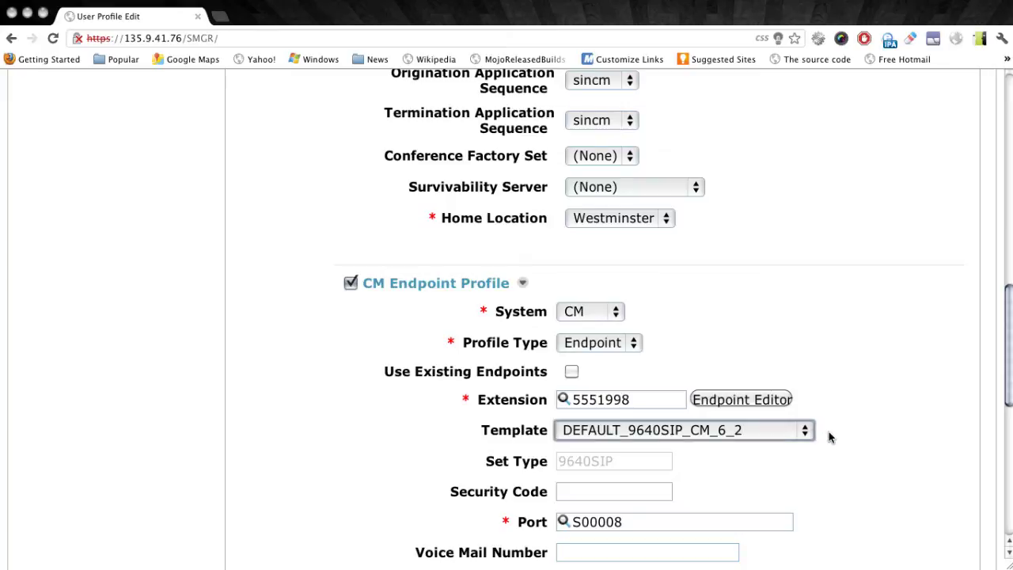
pyautogui.click(830, 437)
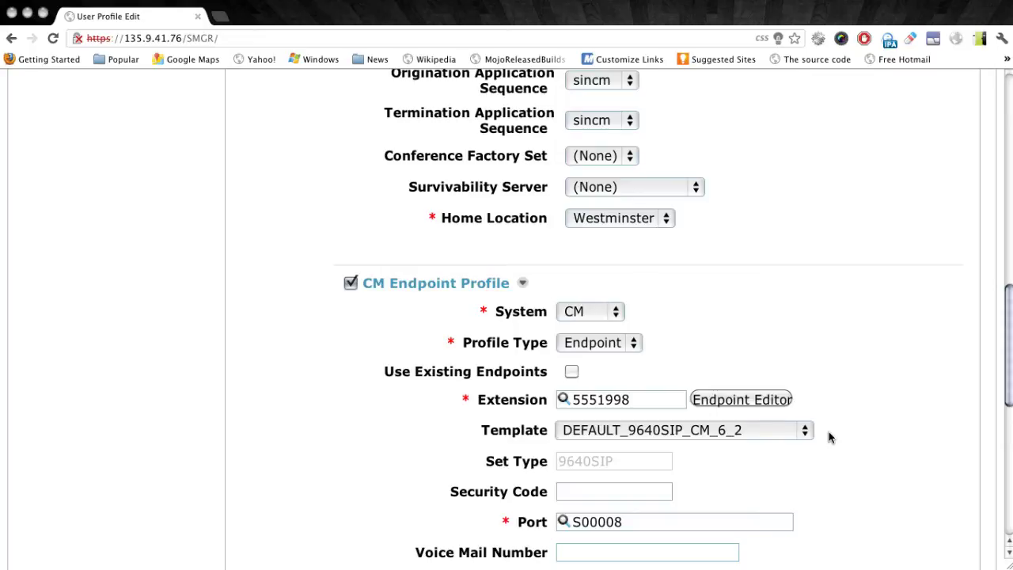
pyautogui.scroll(10, 830, 436)
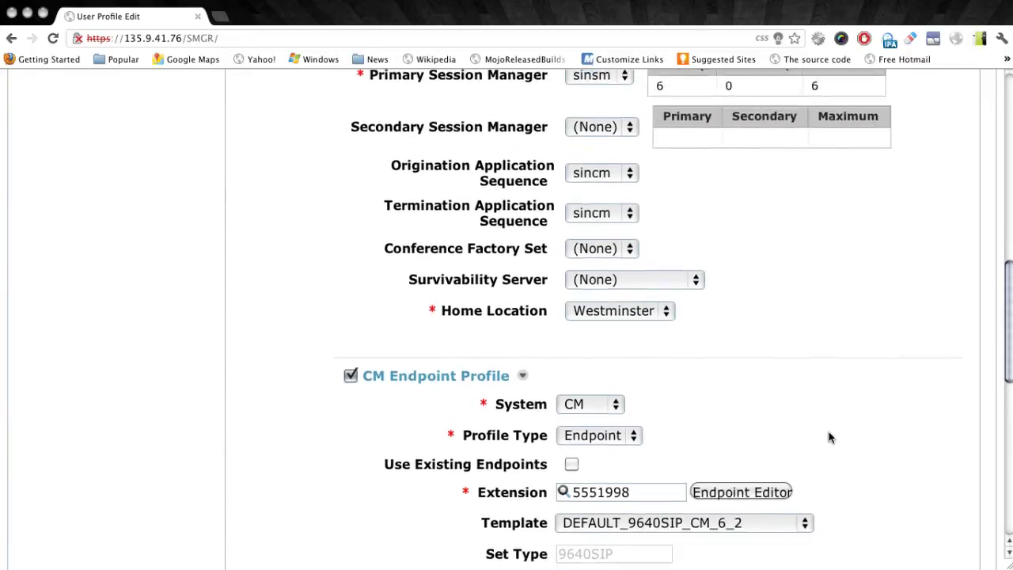
pyautogui.scroll(5, 828, 437)
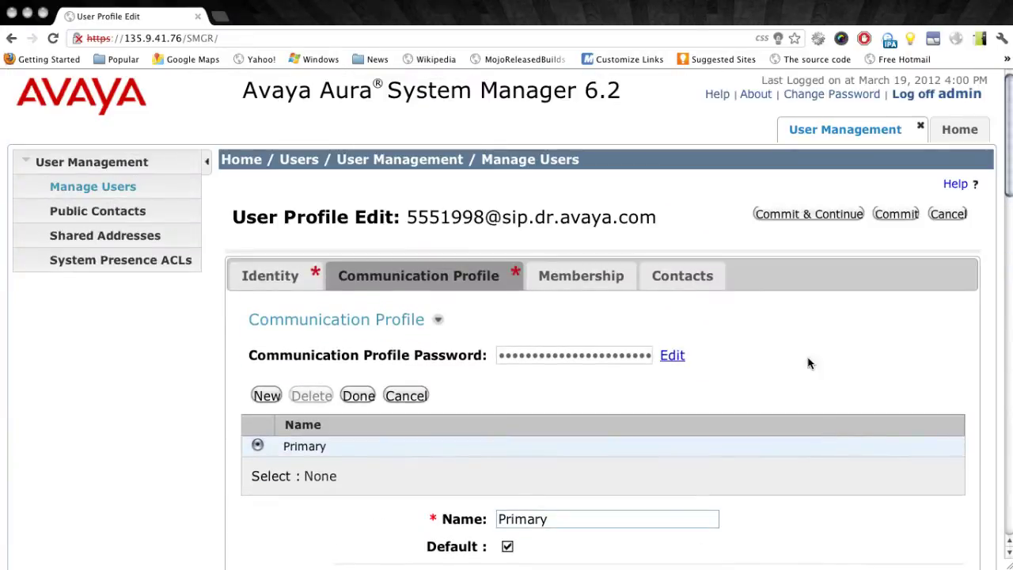
# Cancel the profile edit without saving and return Home to the Templates link under Services
pyautogui.click(948, 221)
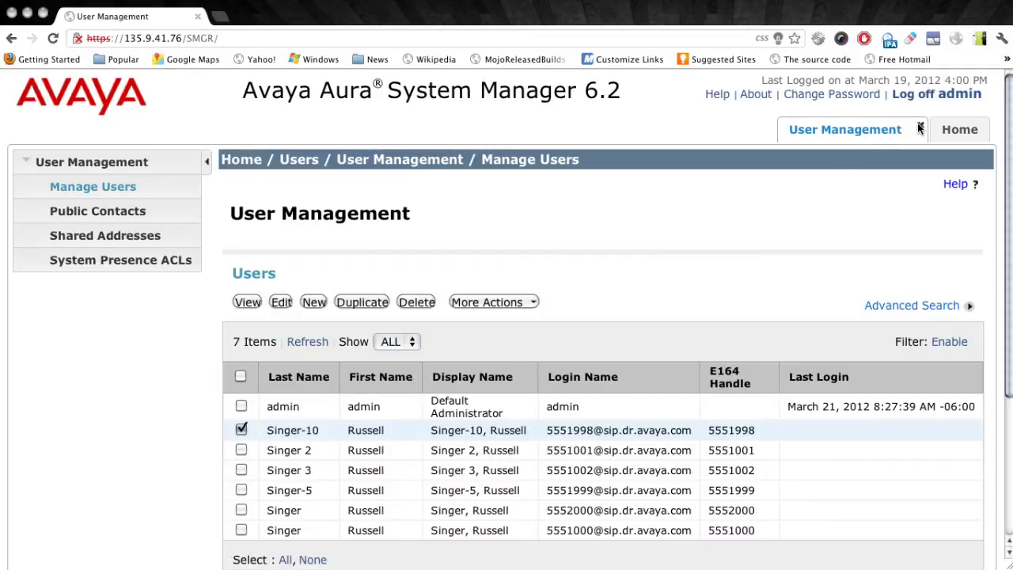
pyautogui.click(947, 131)
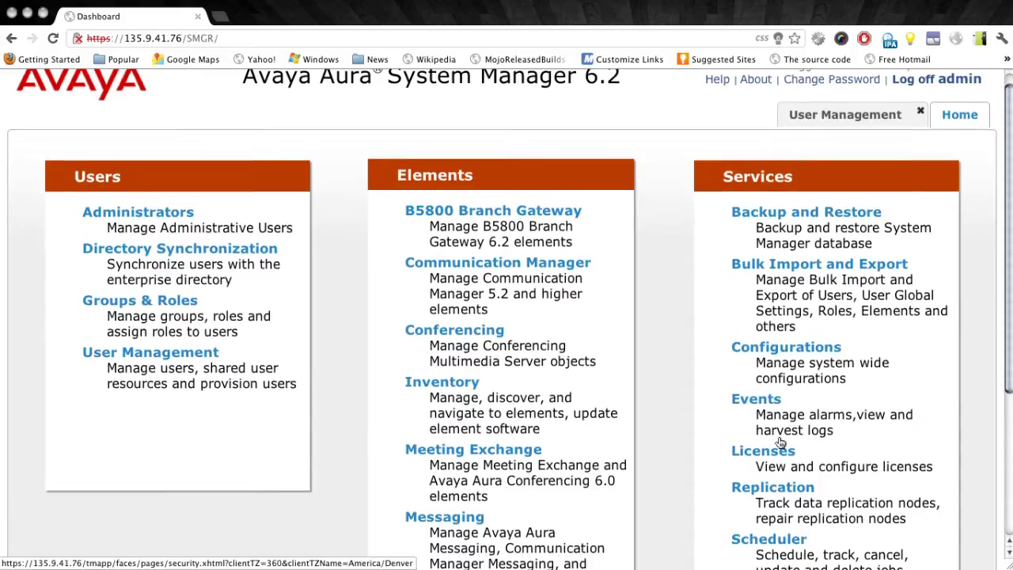
pyautogui.scroll(-3, 781, 445)
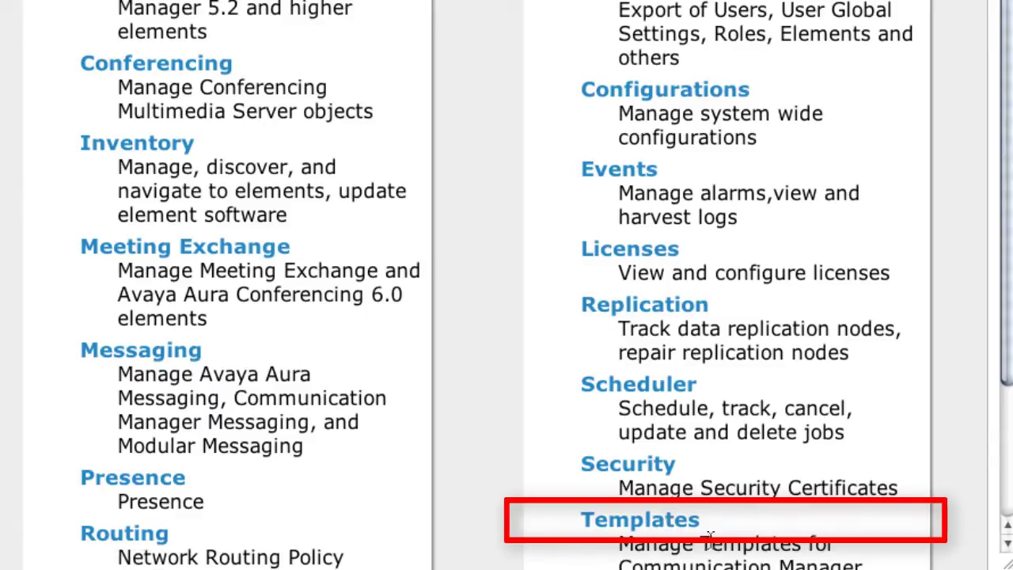
# Go to Templates > CM Endpoint and view the Supported Feature Server Versions table
pyautogui.click(694, 527)
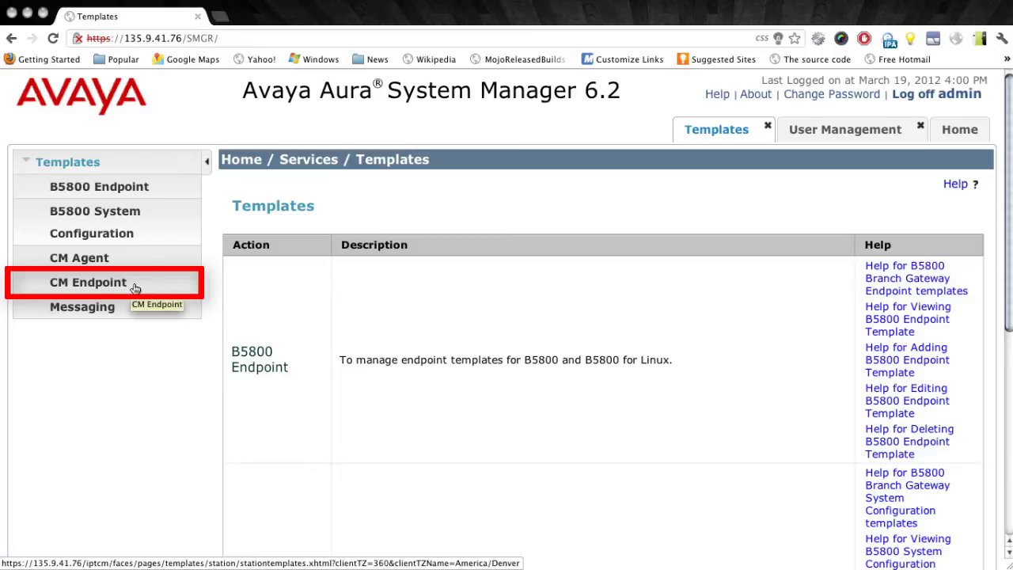
pyautogui.click(135, 286)
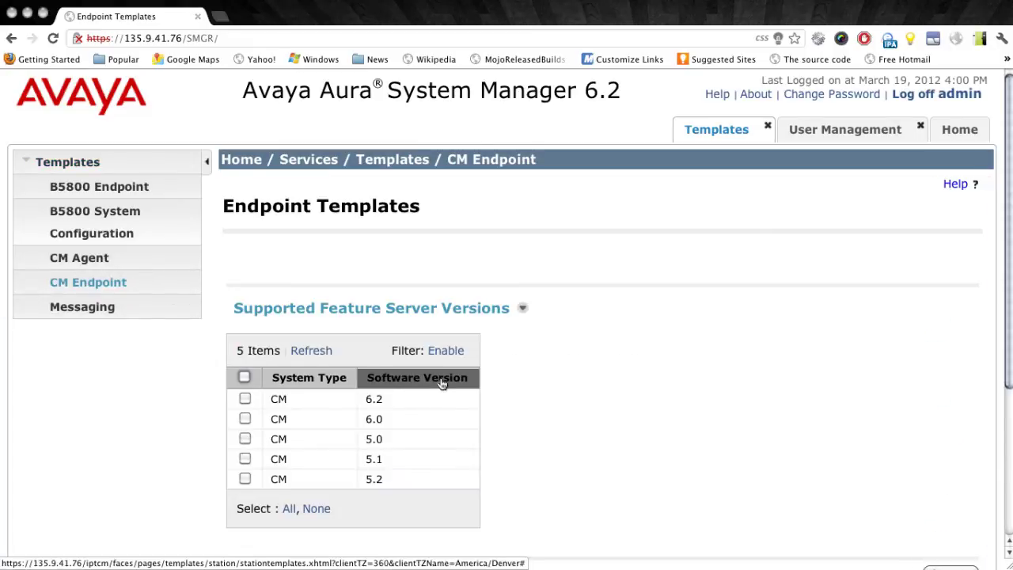
pyautogui.scroll(-2, 517, 403)
pyautogui.scroll(-3, 517, 403)
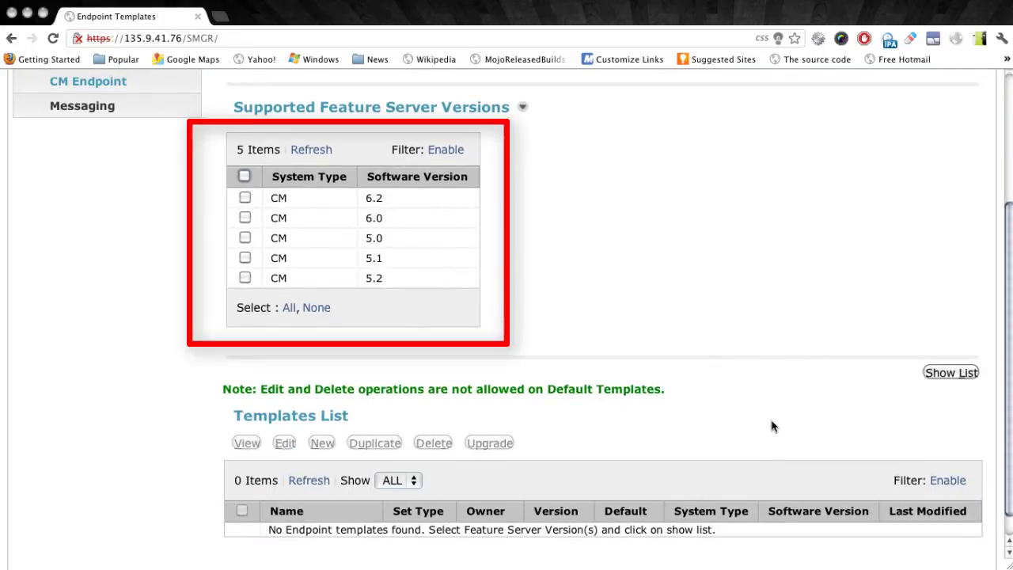
# Select CM version 6.2 and list its 64 endpoint templates
pyautogui.click(245, 199)
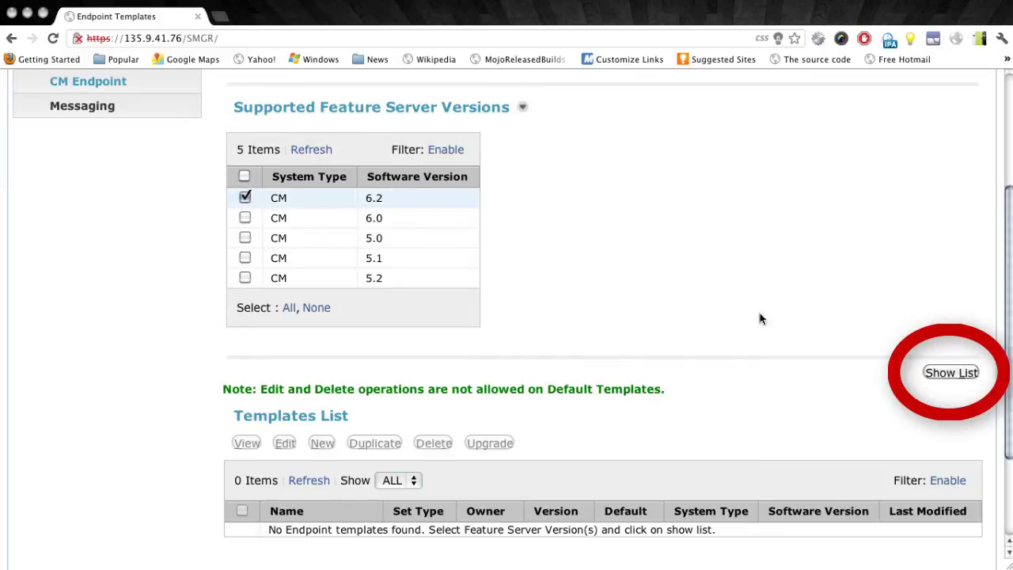
pyautogui.click(948, 372)
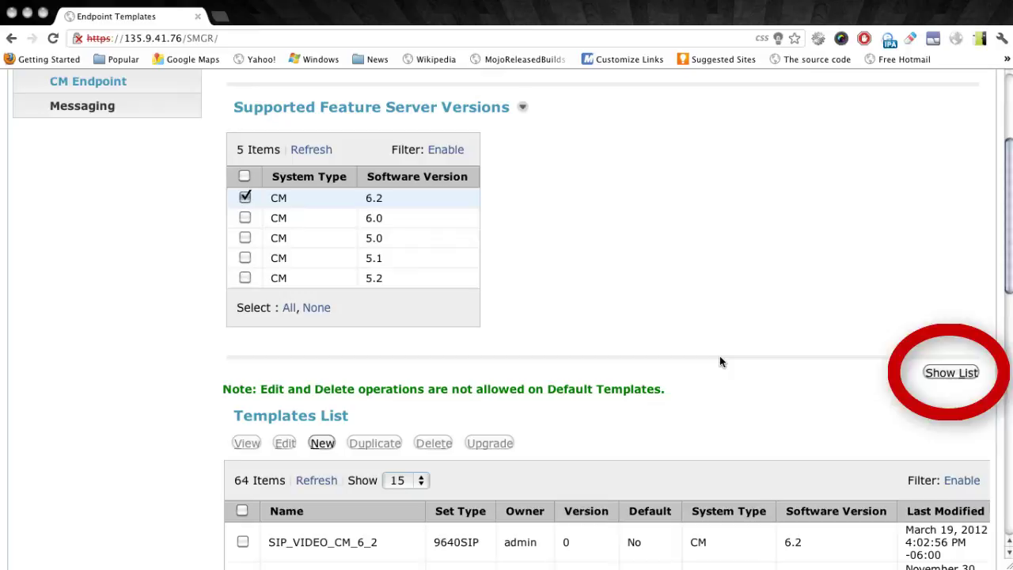
pyautogui.scroll(-5, 720, 361)
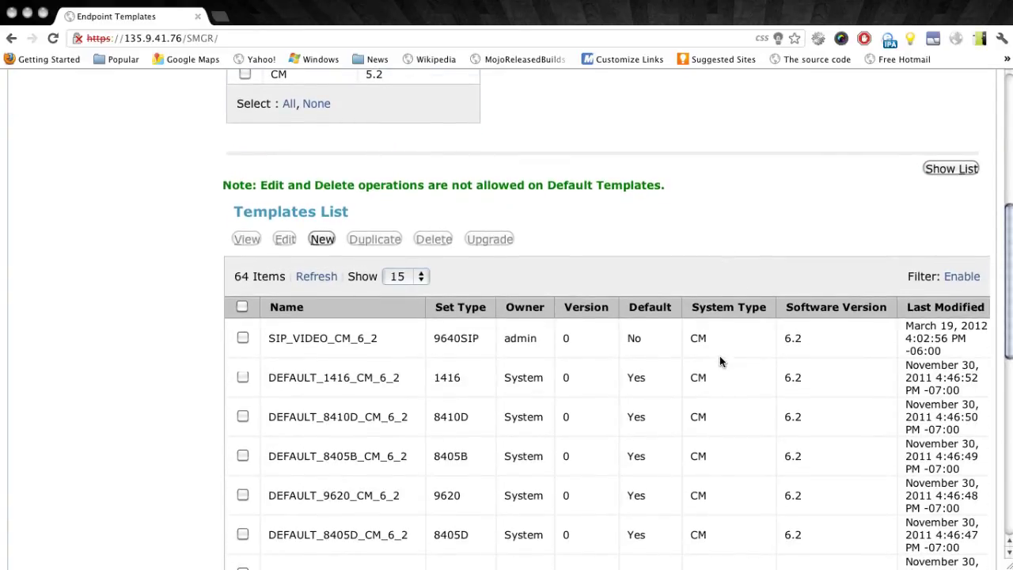
pyautogui.scroll(-1, 719, 361)
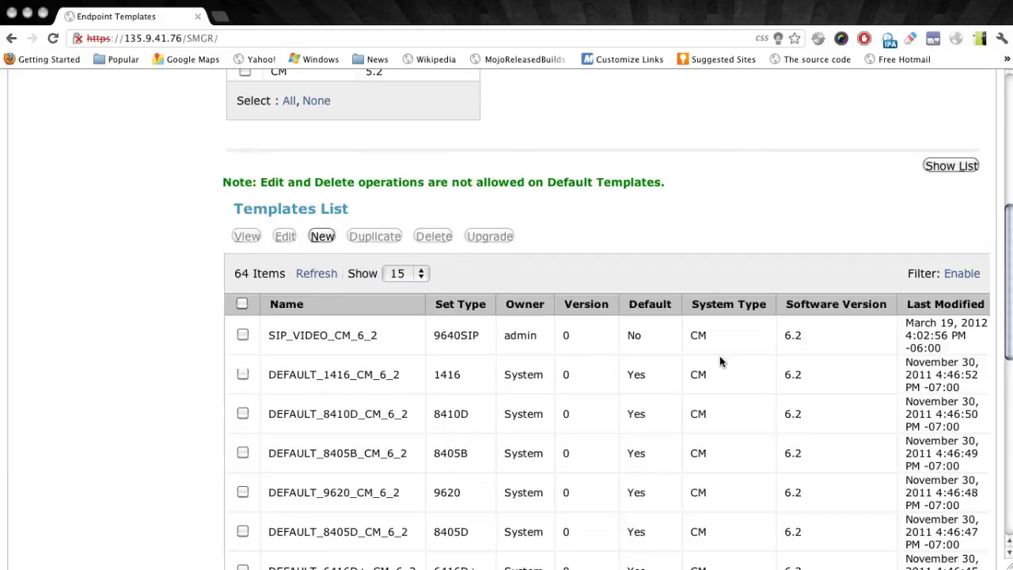
# Tick the DEFAULT_9640SIP_CM_6_2 template in the Templates List
pyautogui.scroll(-10, 719, 356)
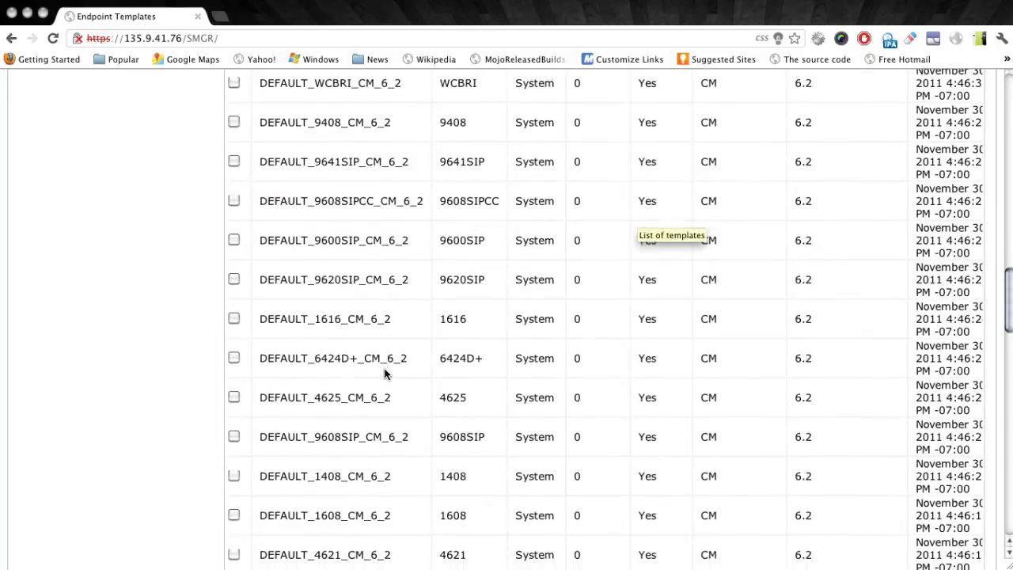
pyautogui.scroll(-5, 385, 374)
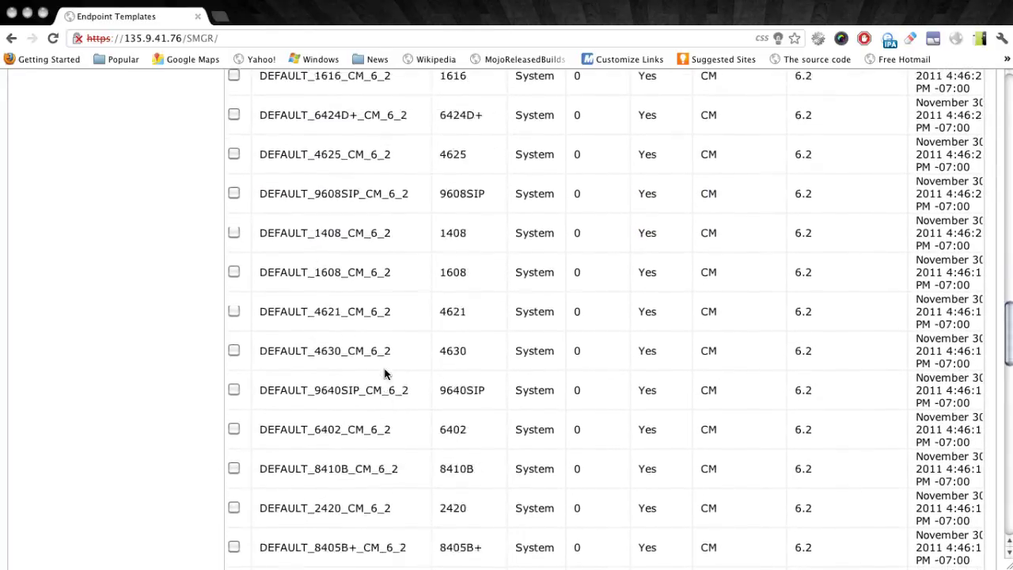
pyautogui.scroll(-2, 386, 373)
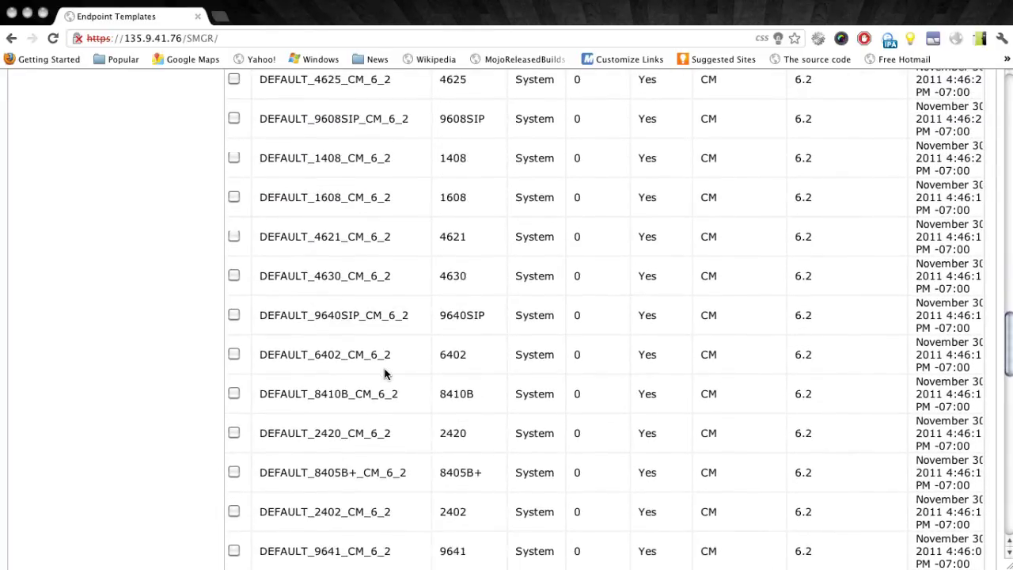
pyautogui.click(235, 314)
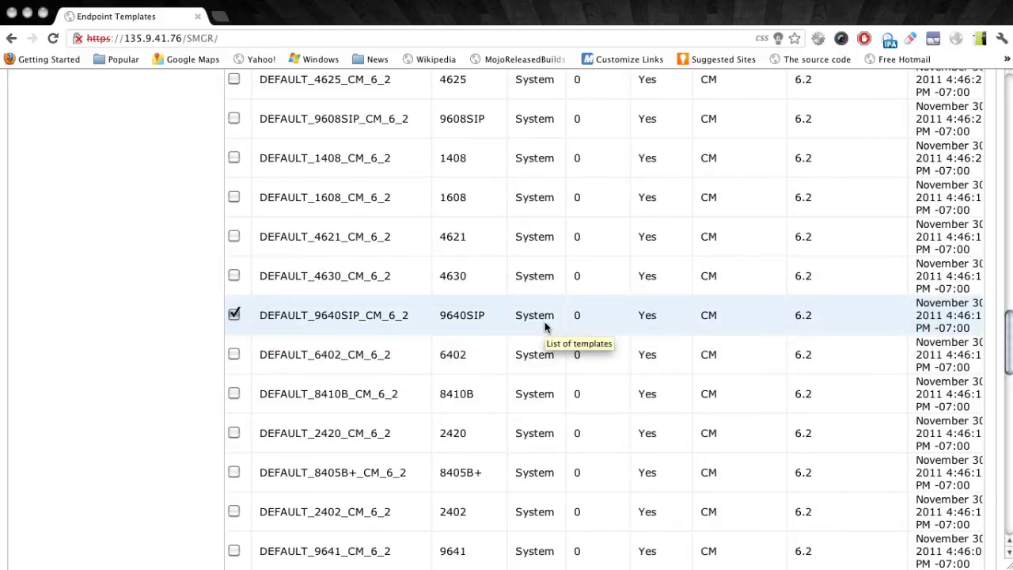
pyautogui.scroll(15, 545, 327)
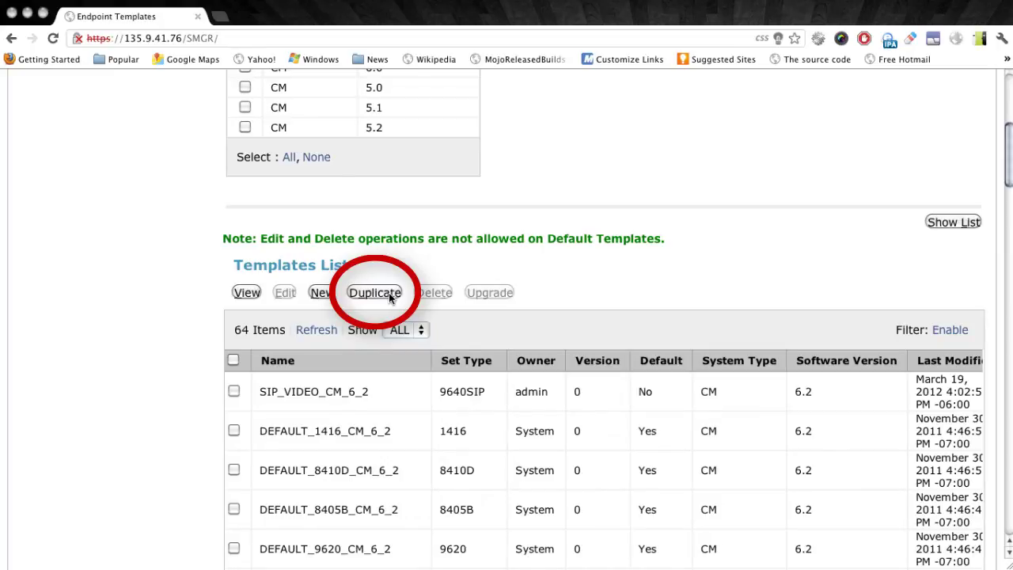
# Duplicate DEFAULT_9640SIP_CM_6_2 with the new template name ADVD_CM_6_2
pyautogui.click(375, 292)
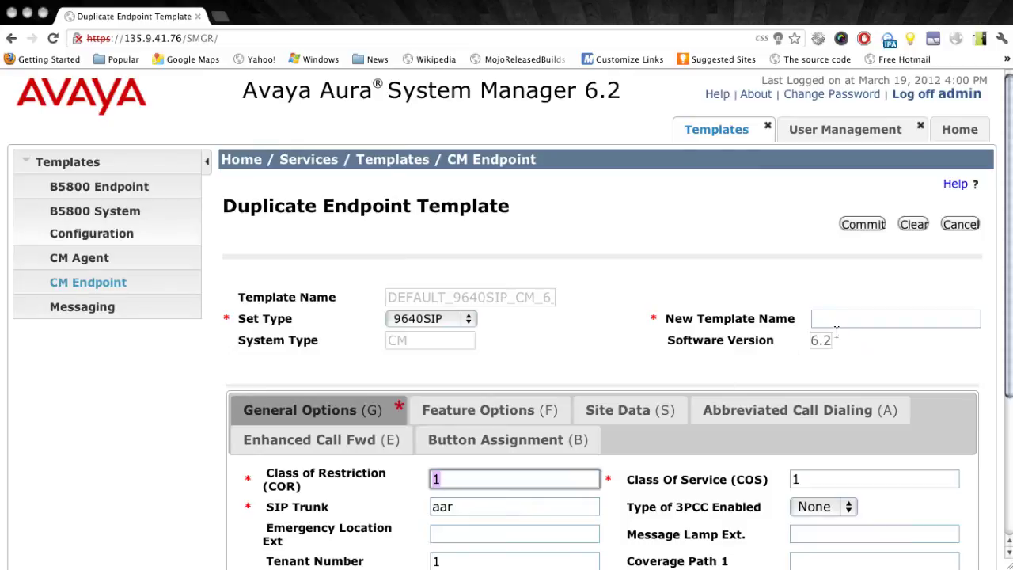
pyautogui.click(853, 319)
pyautogui.write('A')
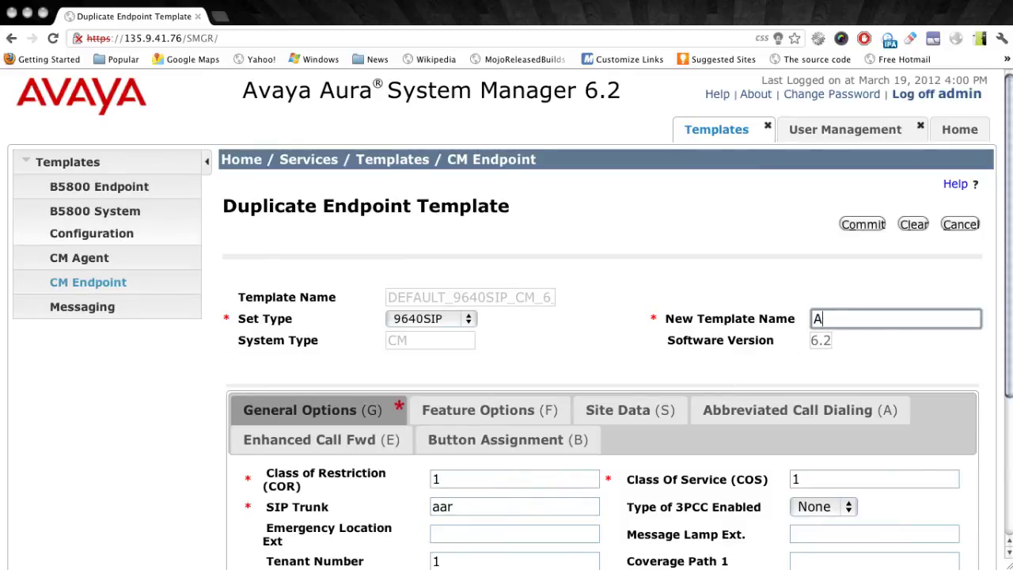
pyautogui.write('DVD_CM_6_2')
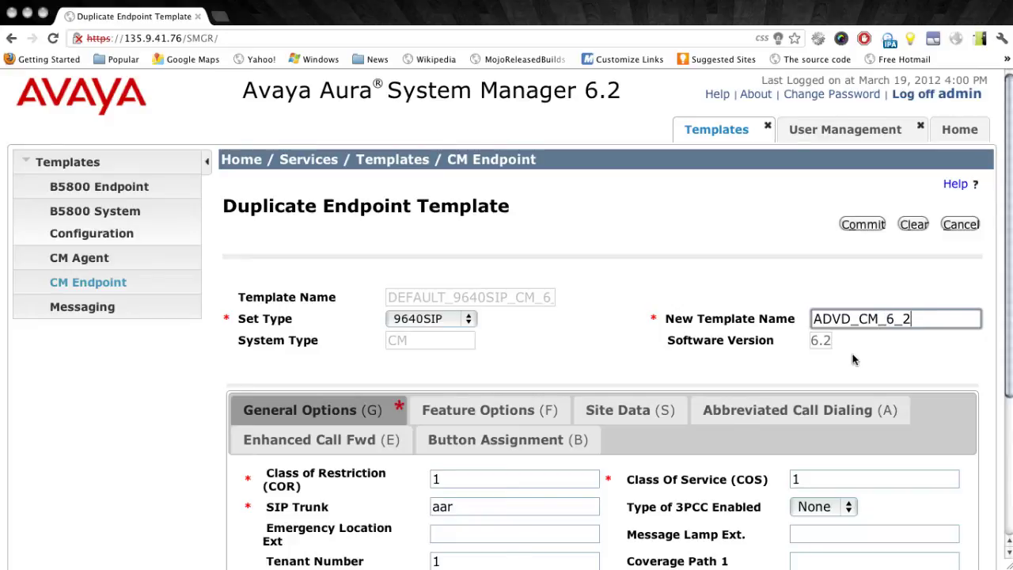
pyautogui.scroll(-4, 705, 358)
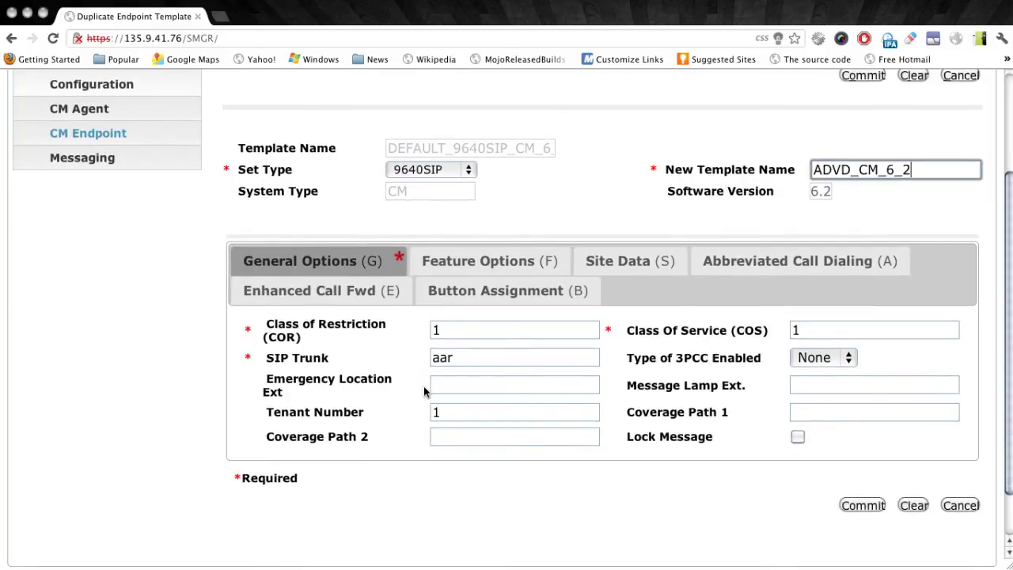
# In ADVD_CM_6_2 Feature Options, check IP Video and leave IP SoftPhone unchecked
pyautogui.click(487, 265)
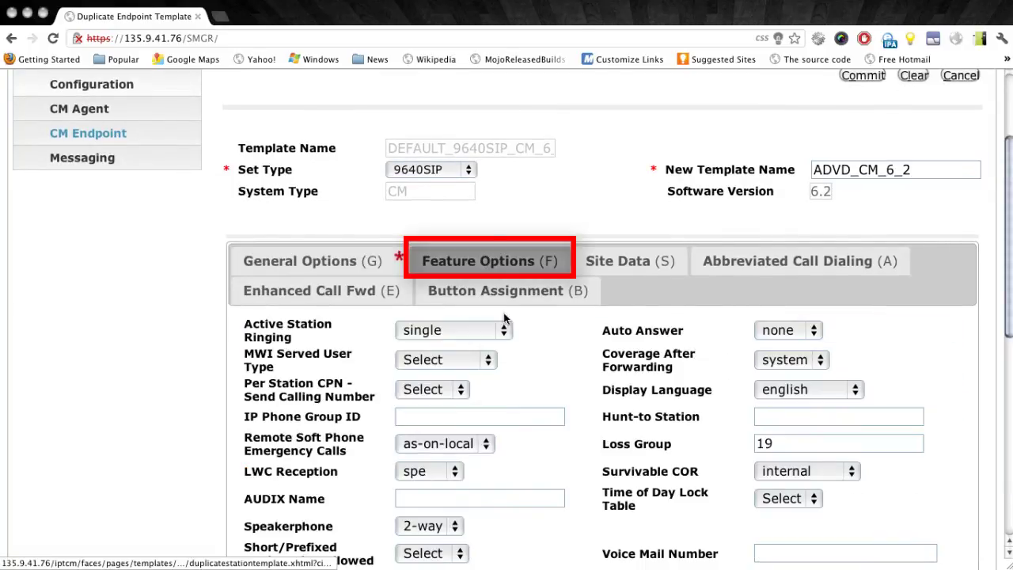
pyautogui.scroll(-1, 595, 387)
pyautogui.scroll(-6, 595, 387)
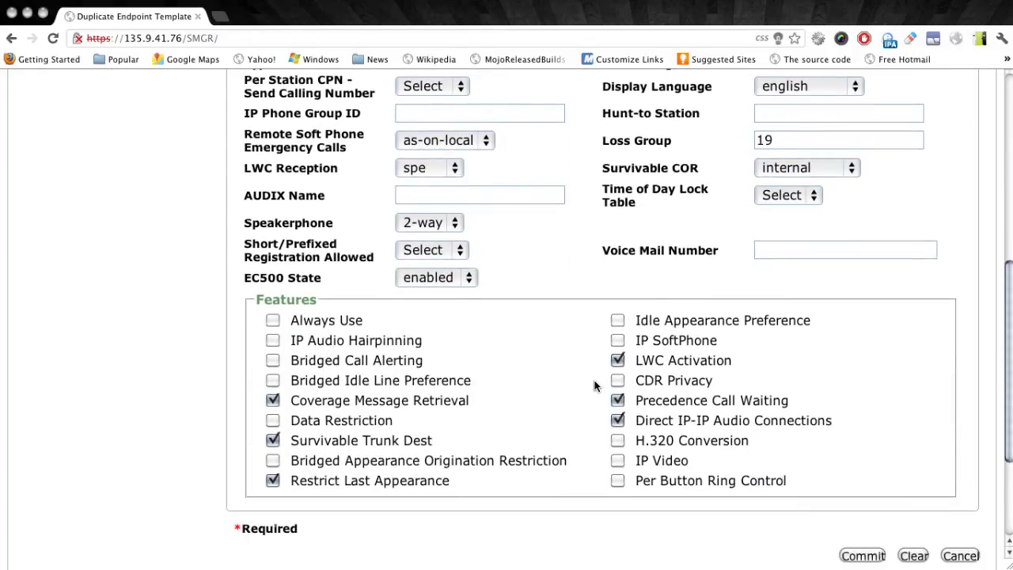
pyautogui.click(619, 462)
pyautogui.scroll(2, 709, 449)
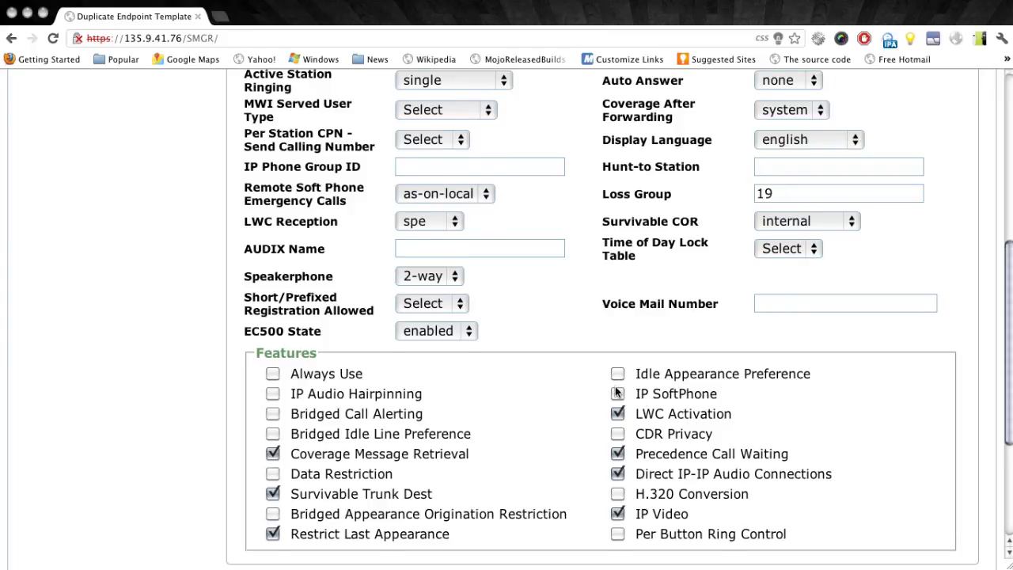
pyautogui.scroll(5, 617, 393)
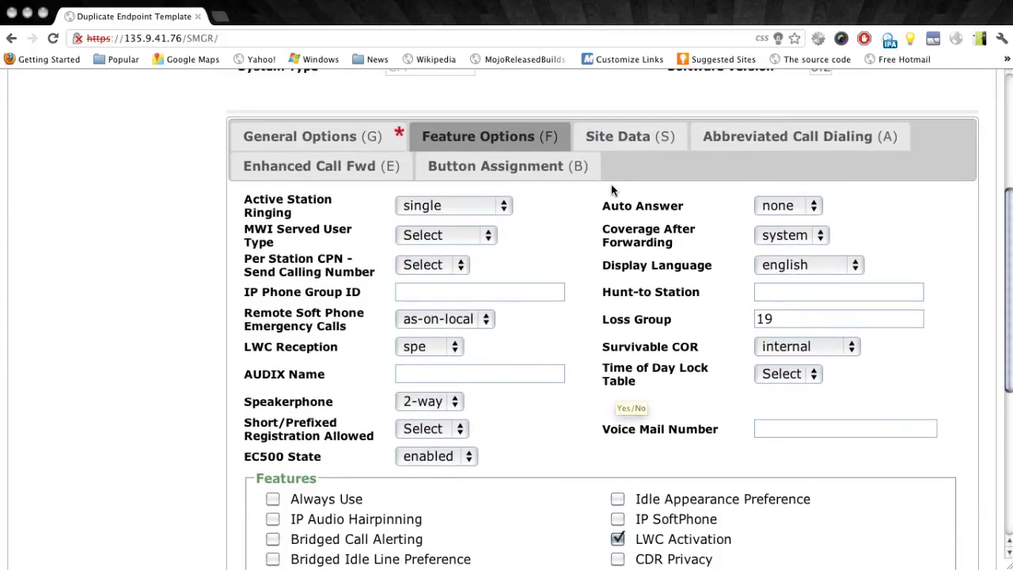
pyautogui.scroll(-5, 615, 388)
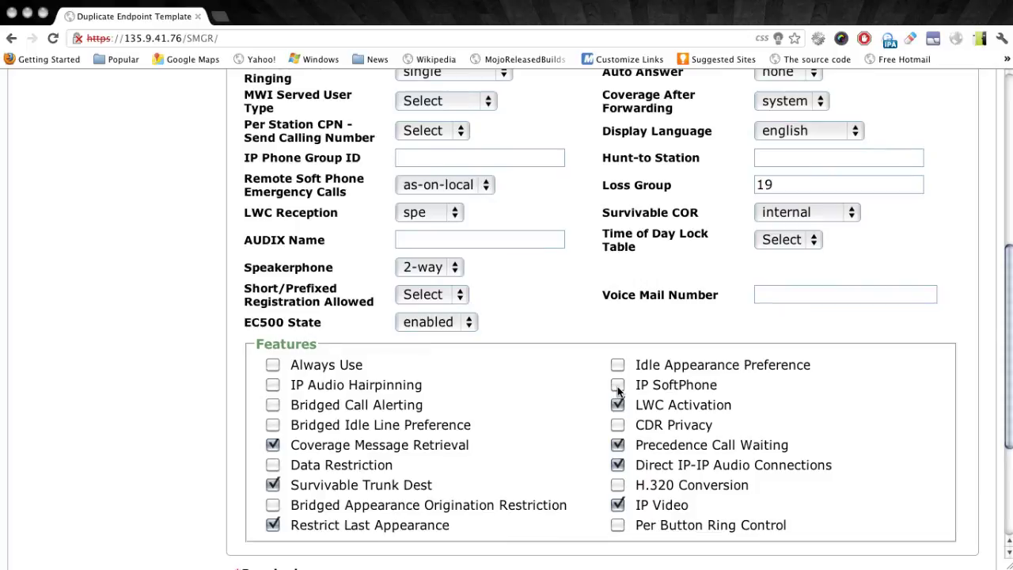
pyautogui.click(618, 386)
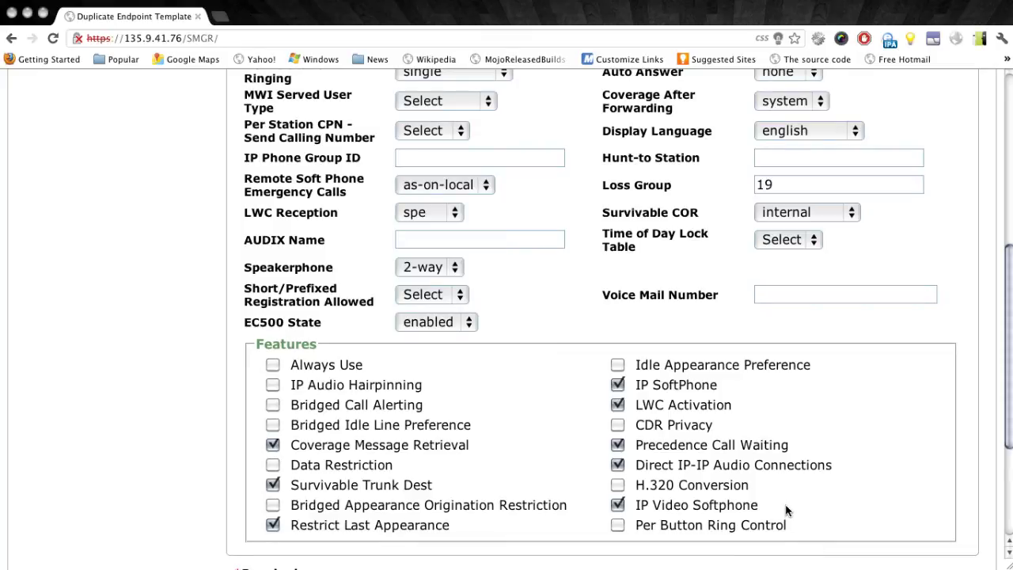
pyautogui.click(617, 386)
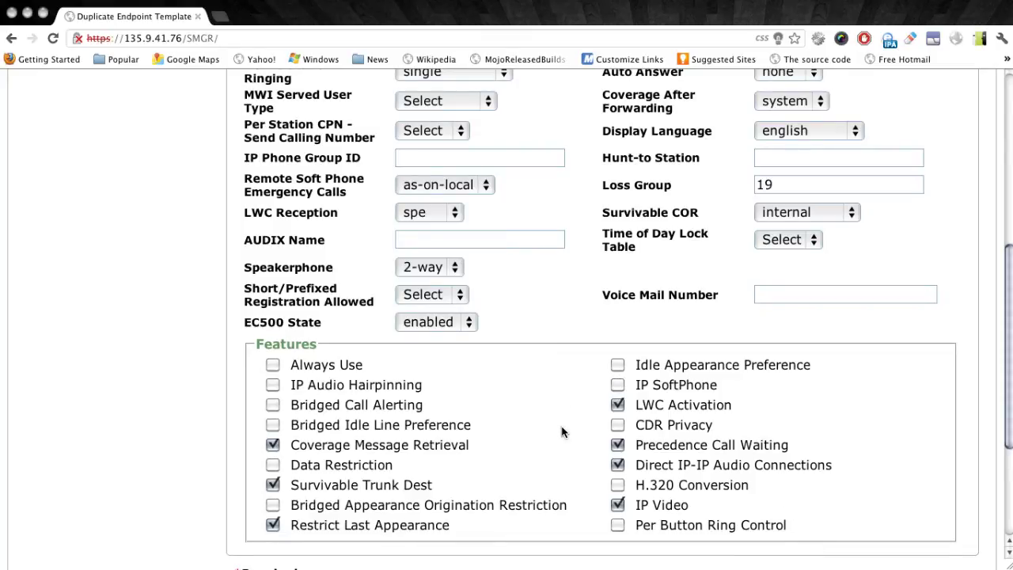
# Set main buttons 4 and 5 of ADVD_CM_6_2 to call-appr and commit the template
pyautogui.scroll(5, 562, 431)
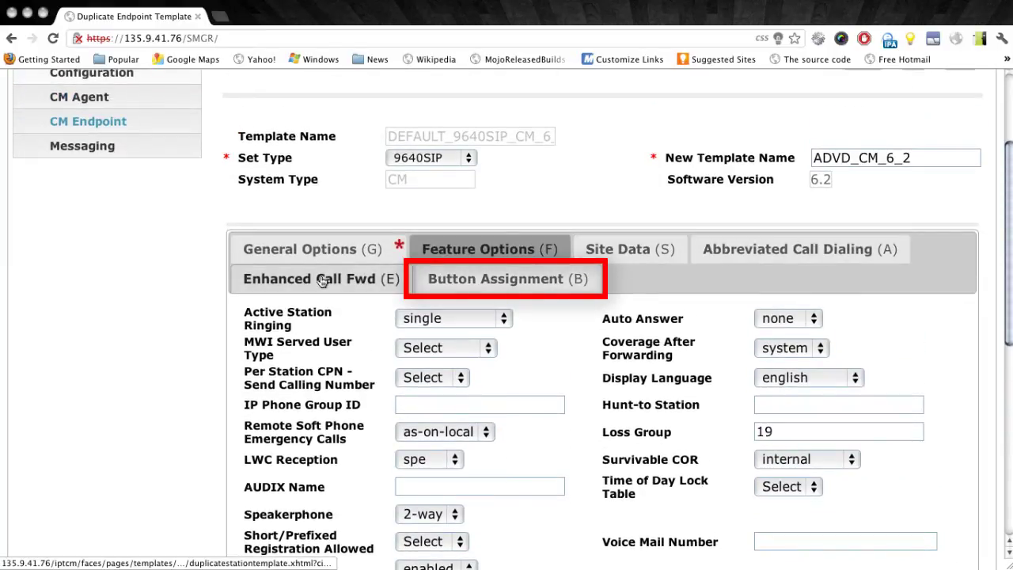
pyautogui.click(485, 282)
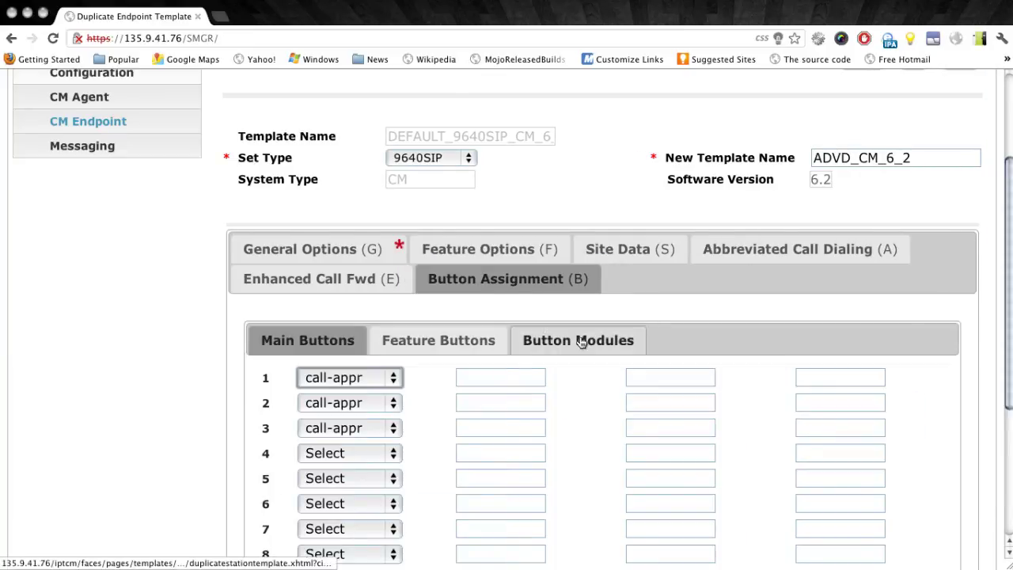
pyautogui.scroll(-2, 582, 342)
pyautogui.click(374, 365)
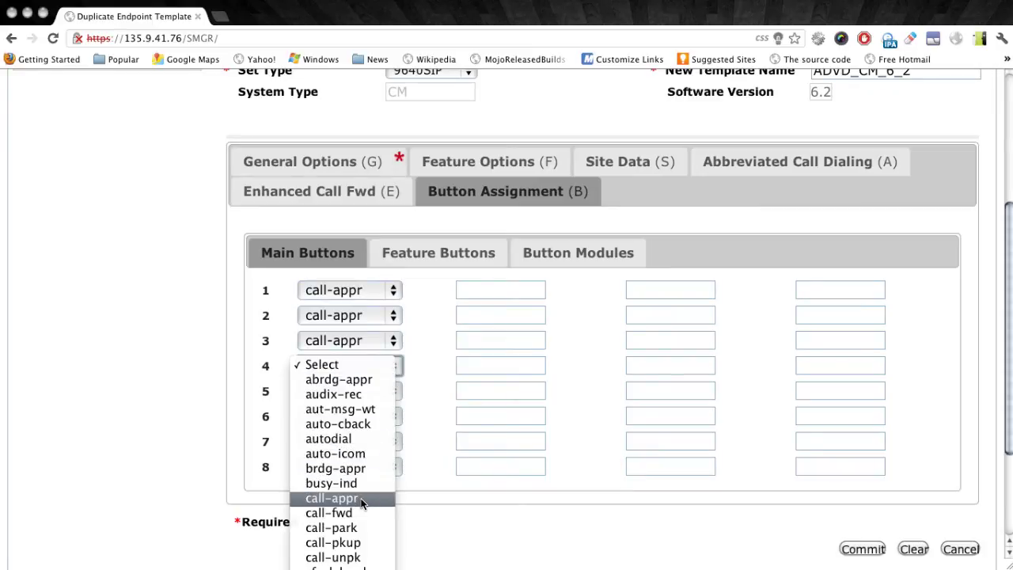
pyautogui.click(360, 501)
pyautogui.click(364, 391)
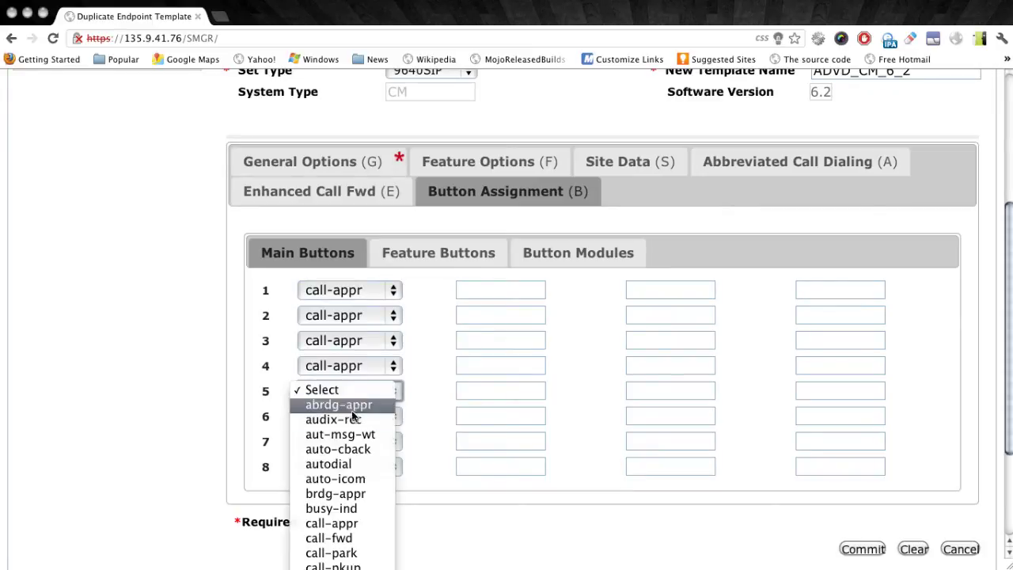
pyautogui.click(360, 524)
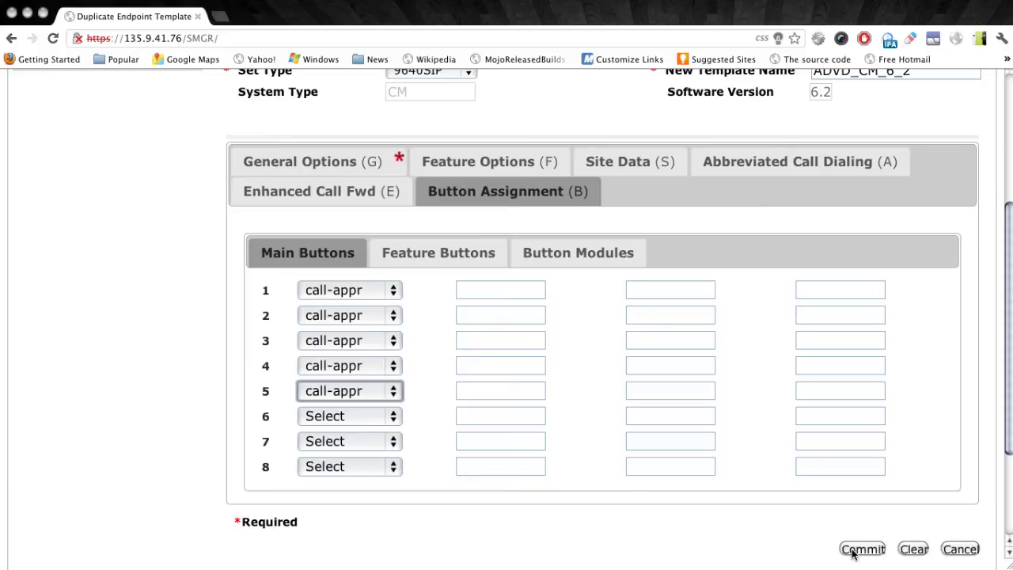
pyautogui.click(852, 554)
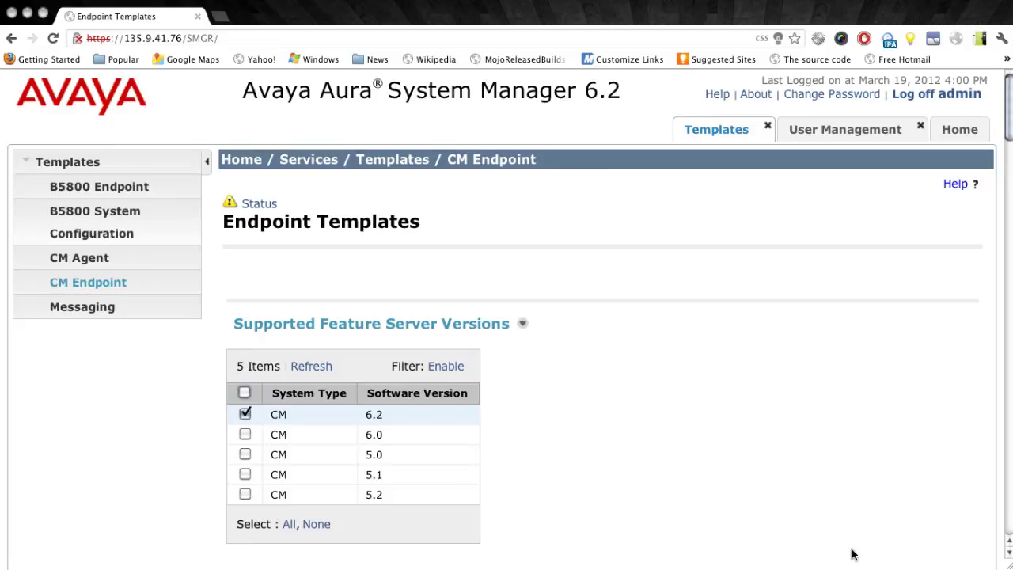
# Deselect CM 6.2, close the Templates tab, and edit the checked user's profile in Manage Users
pyautogui.click(246, 414)
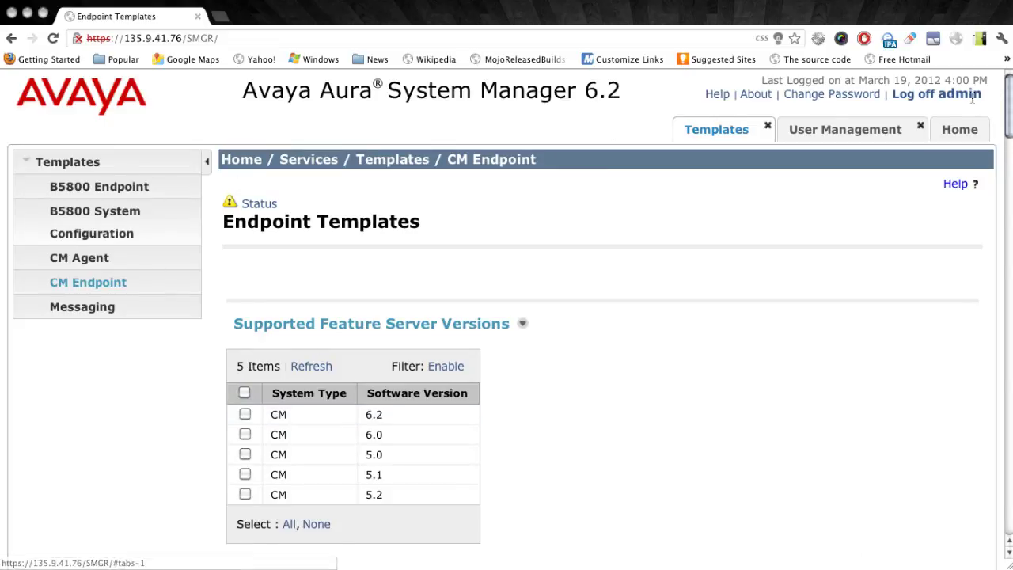
pyautogui.click(768, 126)
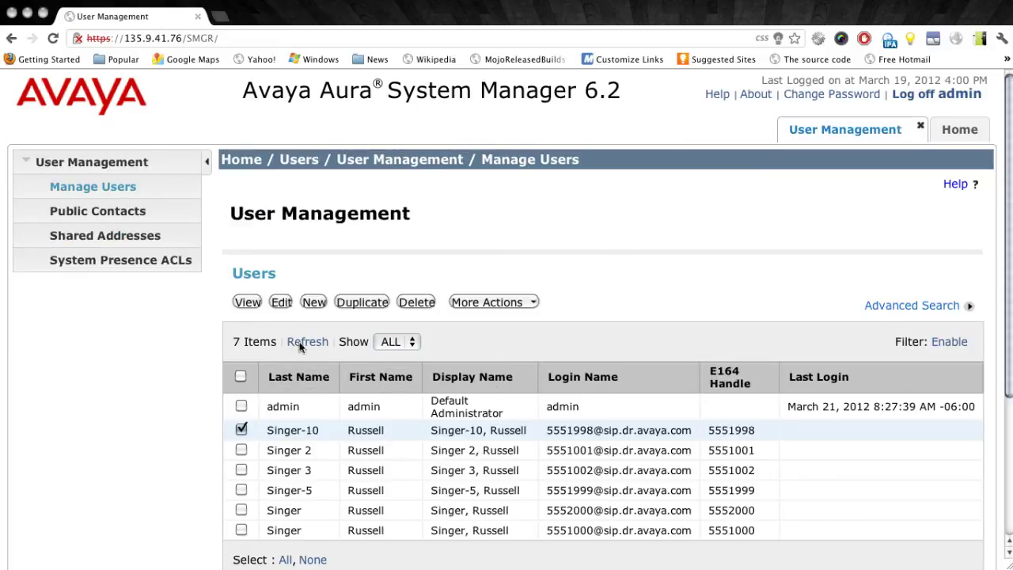
pyautogui.click(281, 302)
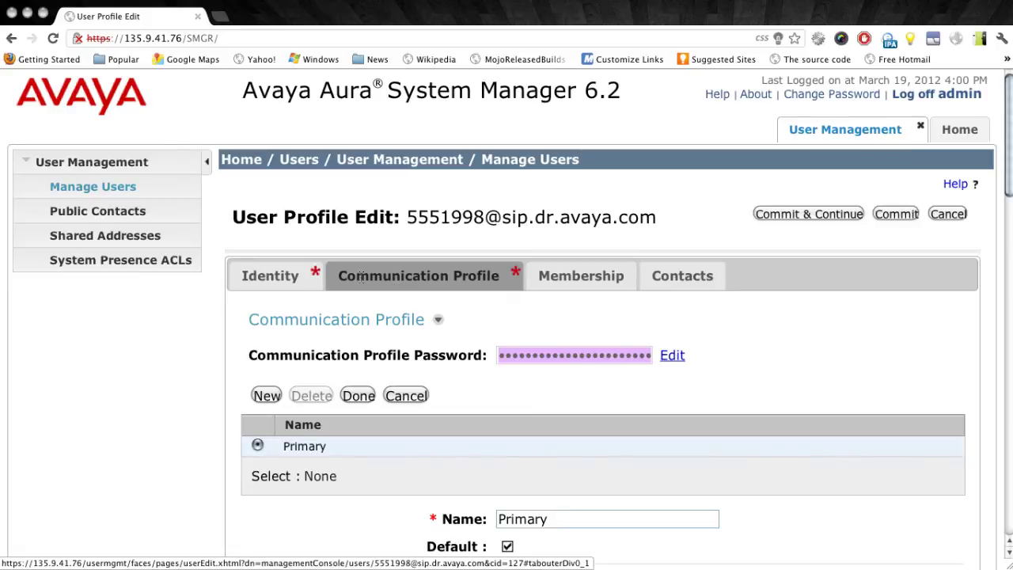
# Scroll down to the CM Endpoint Profile, currently on template DEFAULT_9640SIP_CM_6_2, type 9640SIP
pyautogui.scroll(-1, 718, 394)
pyautogui.scroll(-10, 719, 393)
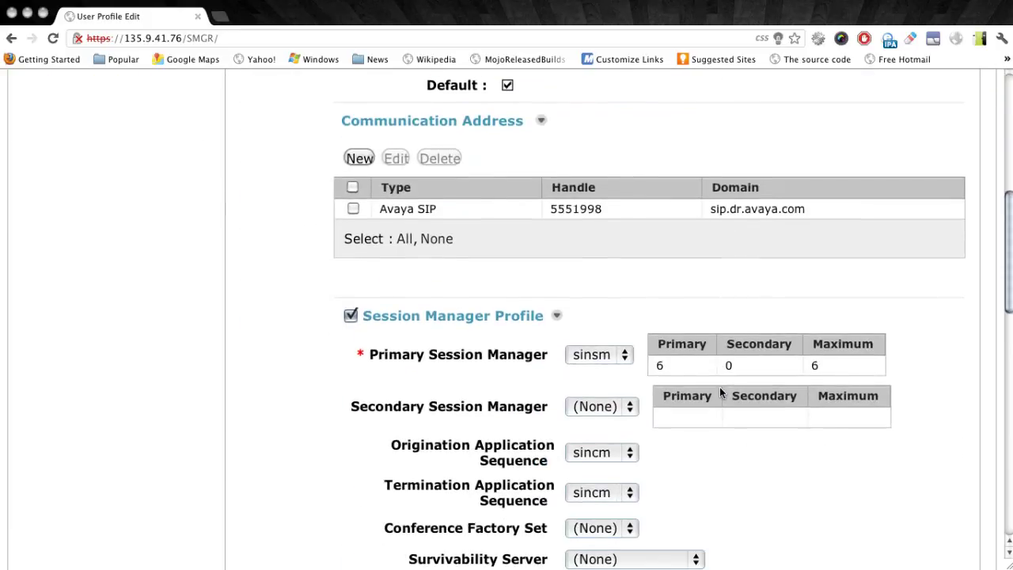
pyautogui.scroll(-3, 716, 364)
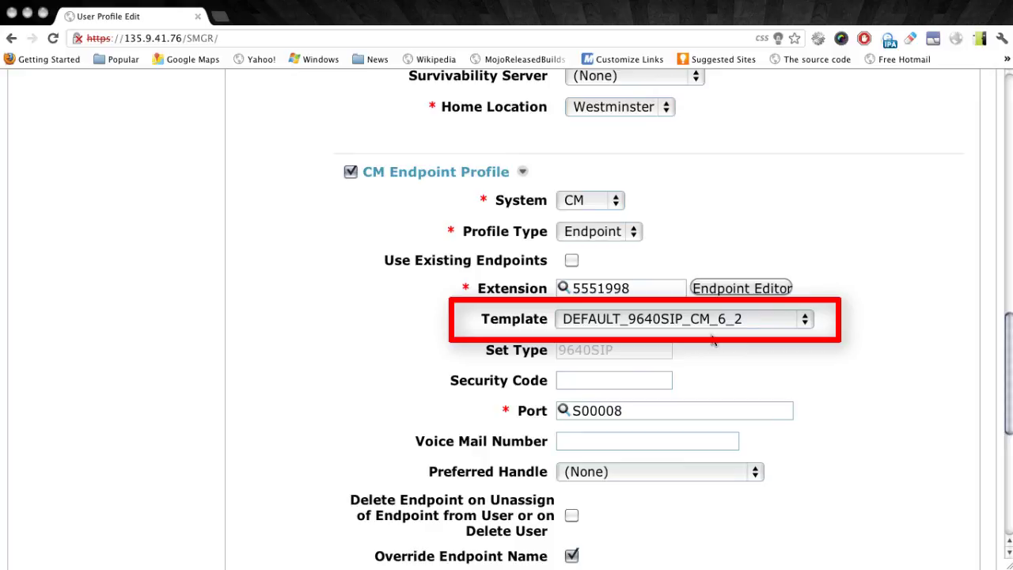
# Switch the CM Endpoint Profile template from DEFAULT_9640SIP_CM_6_2 to ADVD_CM_6_2
pyautogui.click(715, 317)
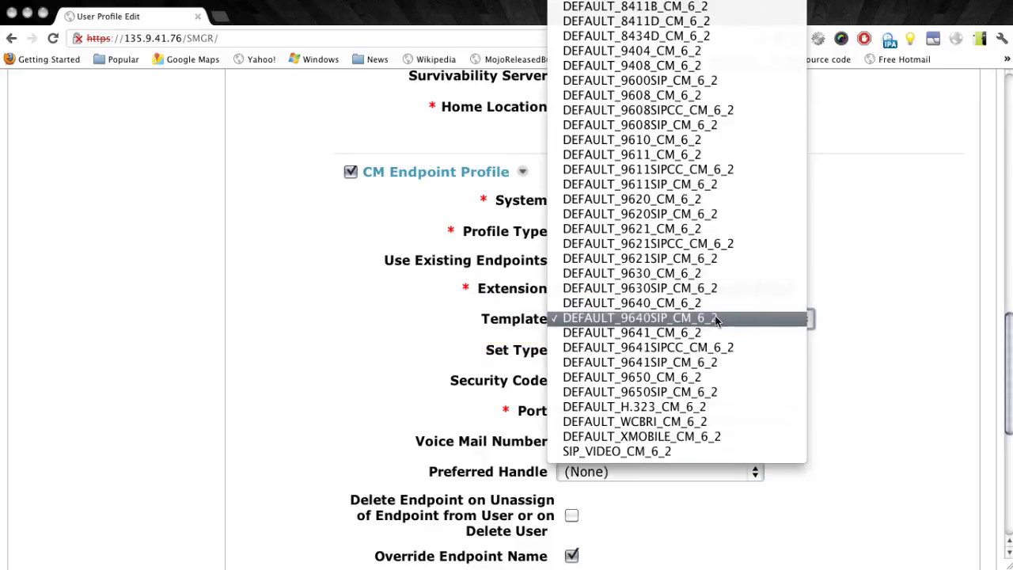
pyautogui.scroll(10, 713, 377)
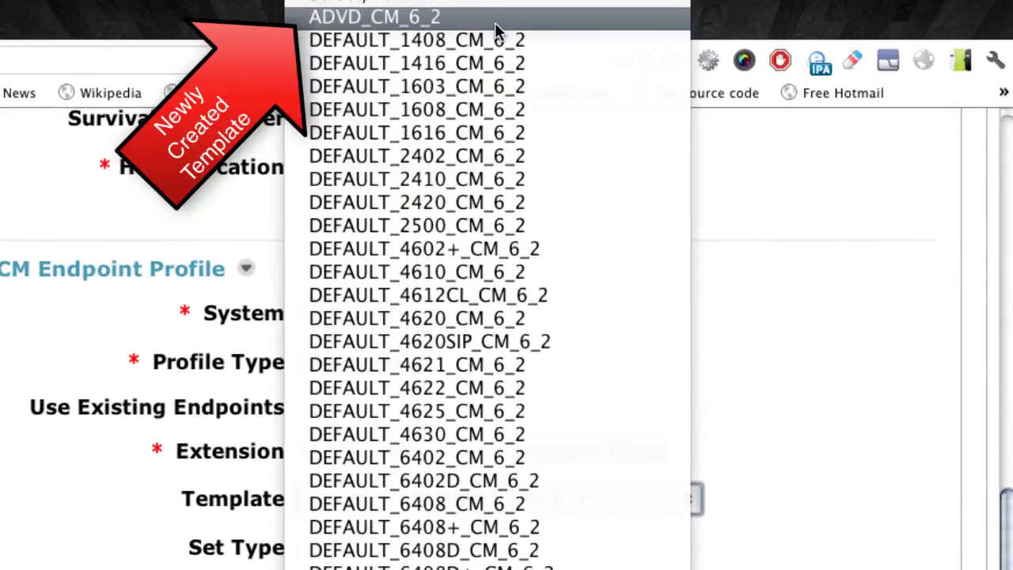
pyautogui.click(496, 24)
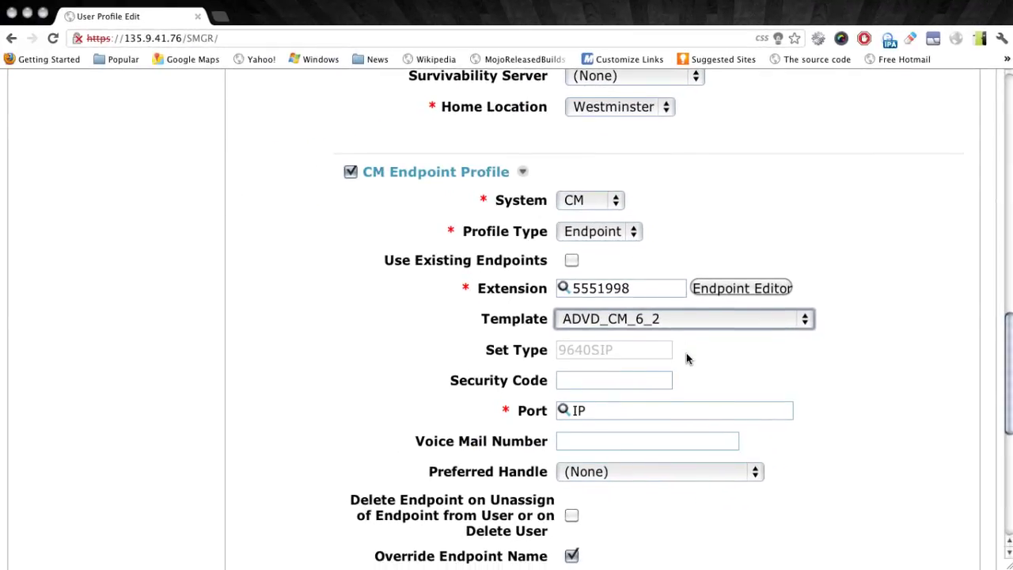
pyautogui.scroll(-10, 686, 359)
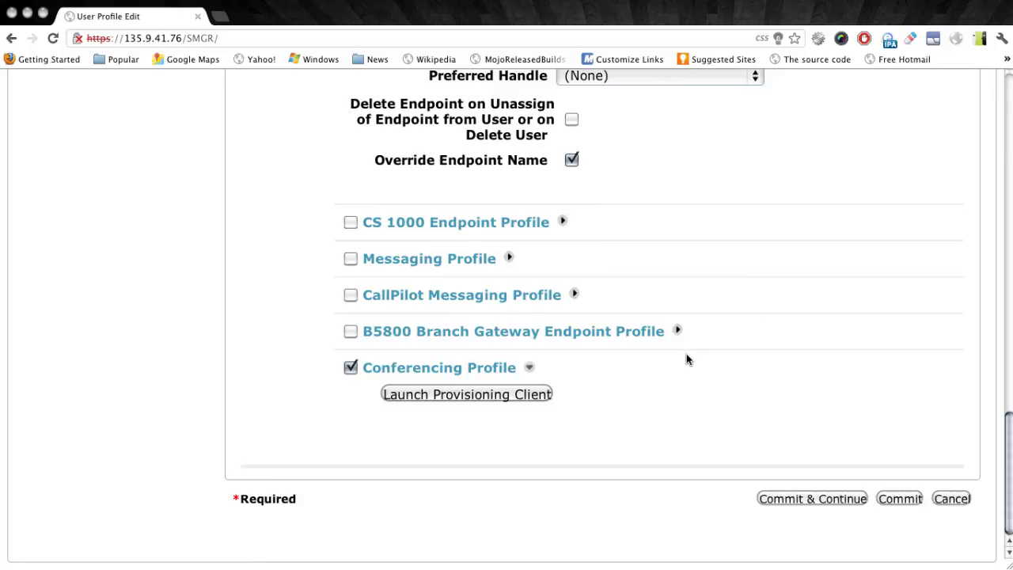
# Save the user's profile on template ADVD_CM_6_2 with Commit & Continue
pyautogui.click(852, 507)
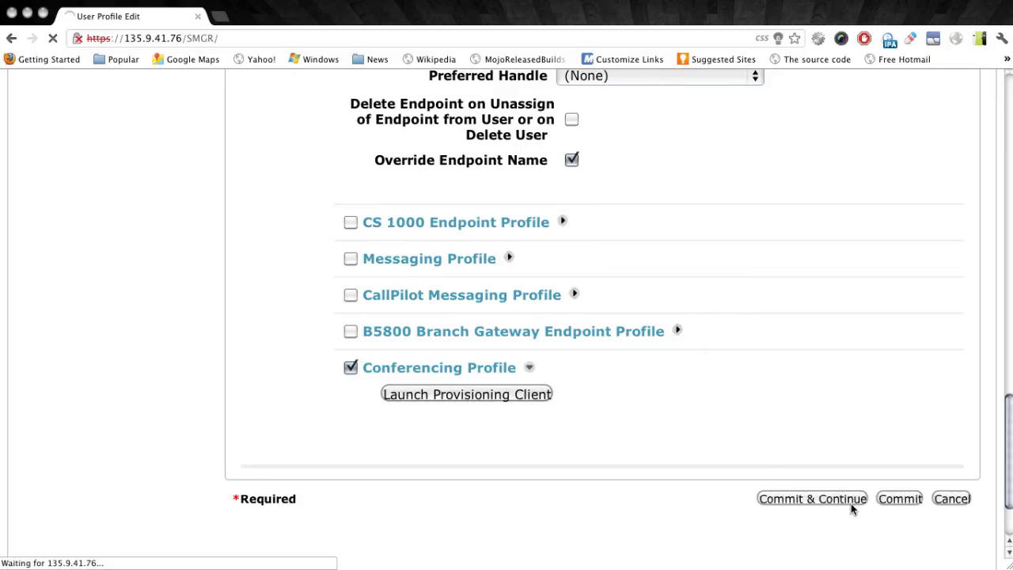